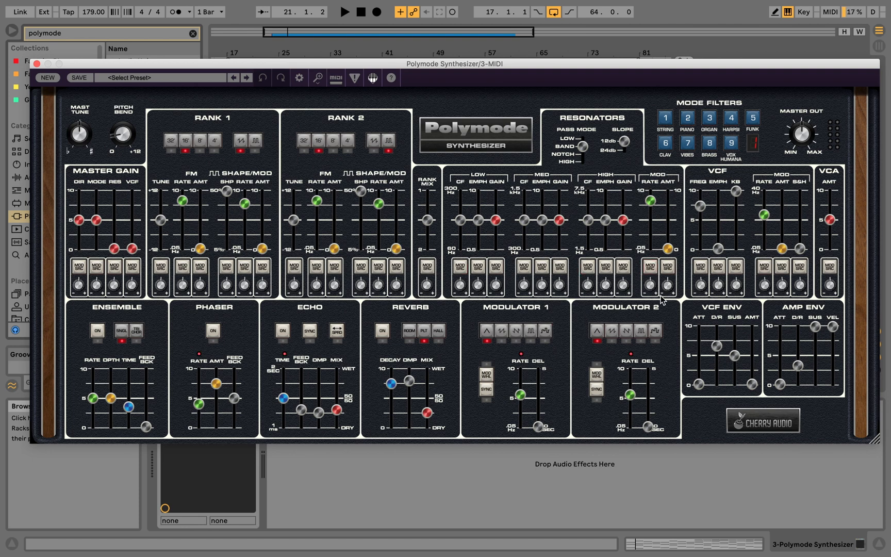
left_click(460, 266)
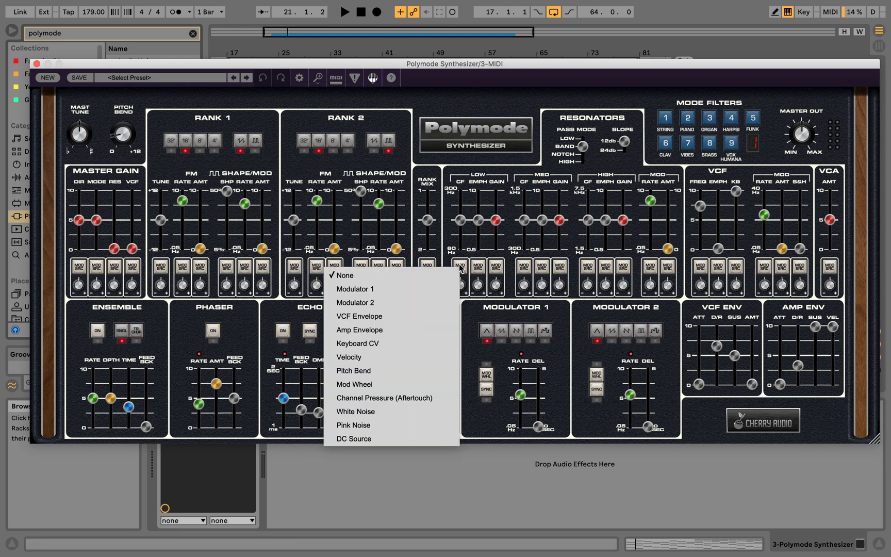
left_click(232, 235)
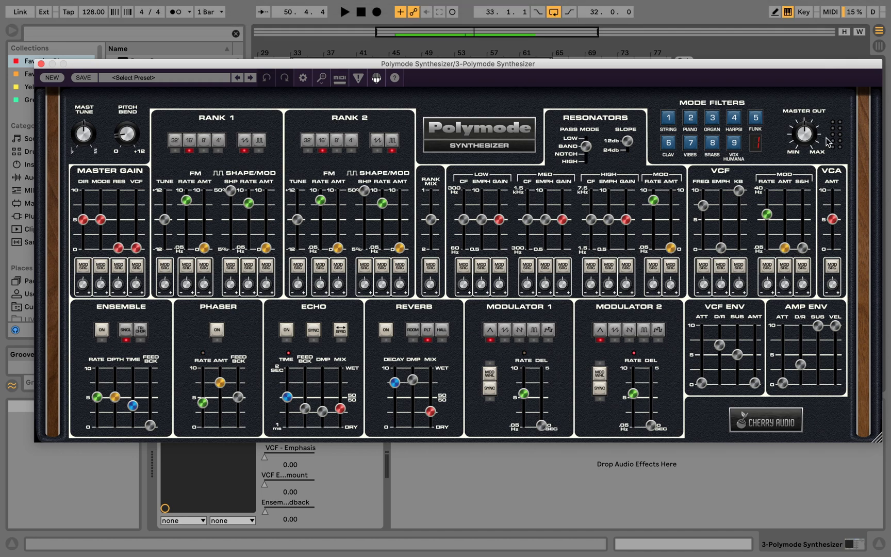
- Play back the Polymode Synthesizer clips from bar 33 with the synth window moved back into full view
left_click_drag(807, 136, 783, 174)
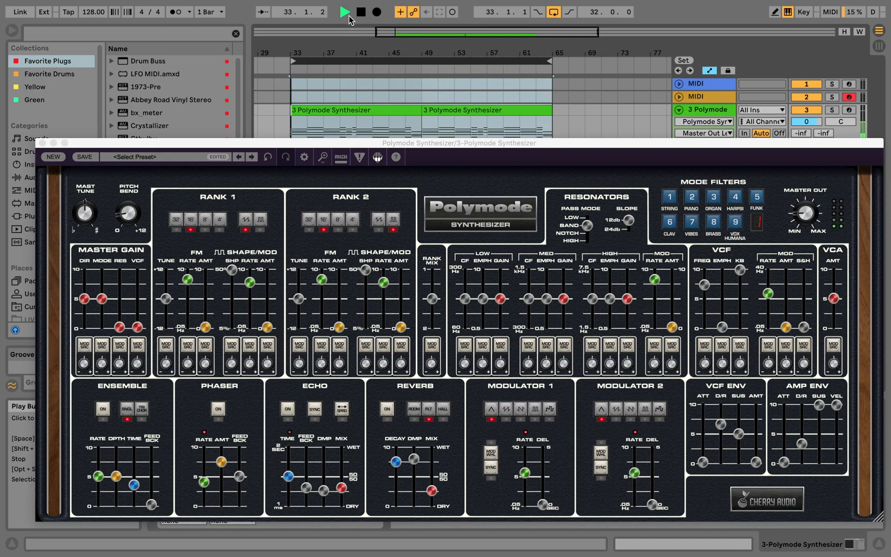
left_click(346, 12)
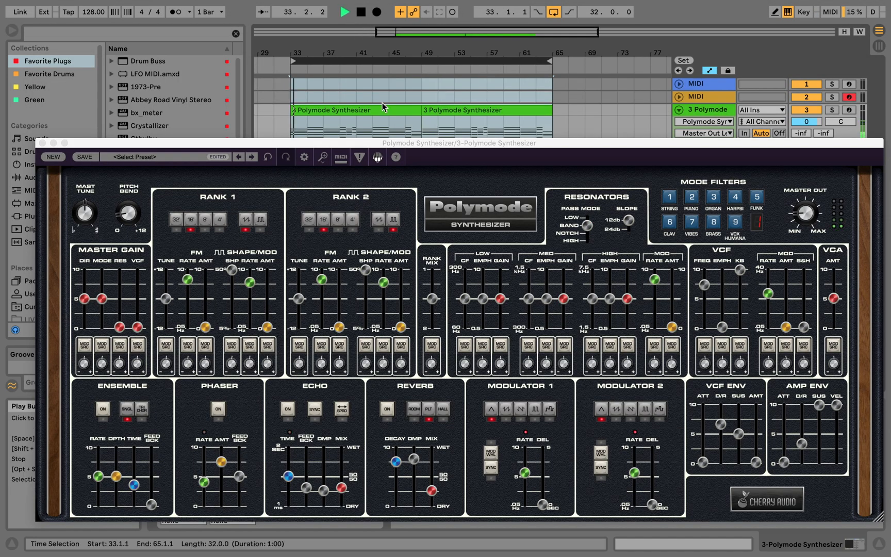
left_click_drag(406, 142, 407, 65)
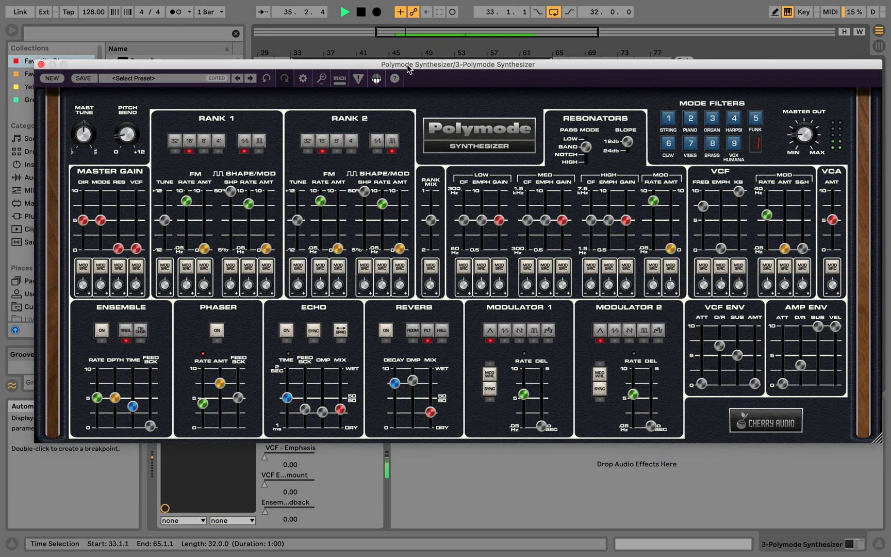
key("space")
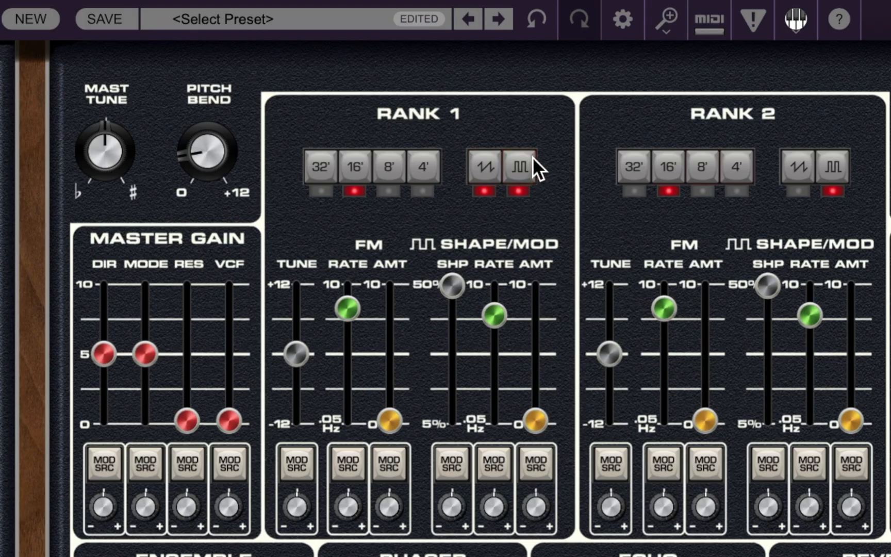
- Leave only the pulse wave on for Rank 1 and raise the Shape/Mod amount to 10 on both ranks
left_click(487, 157)
left_click_drag(534, 419, 534, 195)
left_click_drag(851, 418, 850, 285)
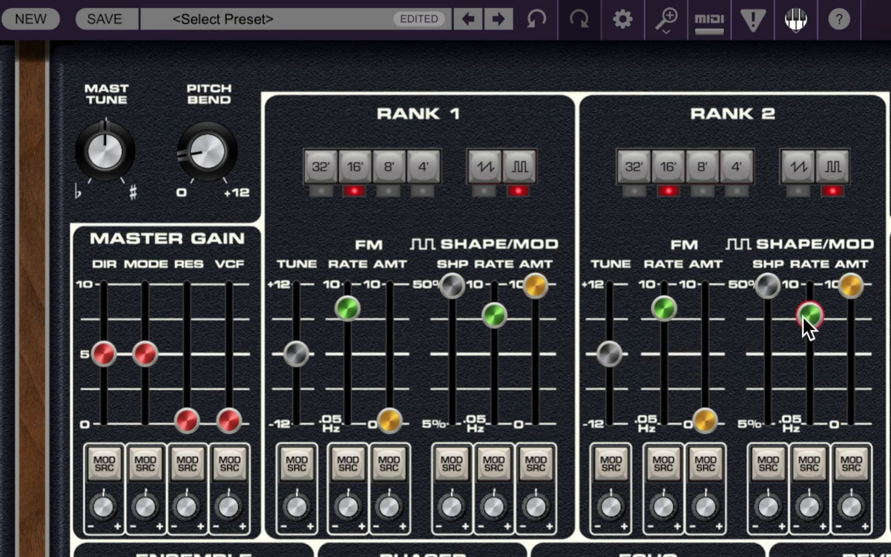
- Lower the pulse shape on both ranks, to 21.8% on Rank 1, and try slower shape modulation rates
left_click_drag(803, 316, 798, 392)
left_click_drag(495, 315, 494, 400)
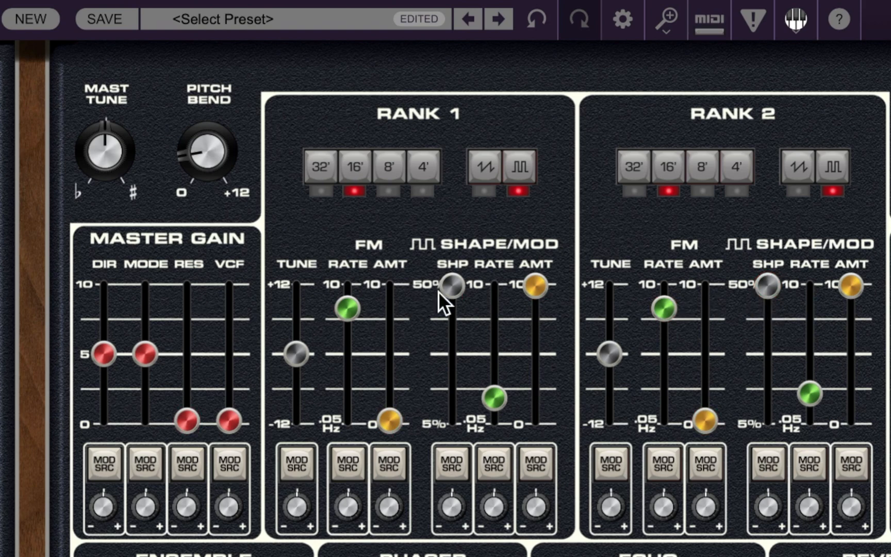
left_click_drag(442, 295, 450, 378)
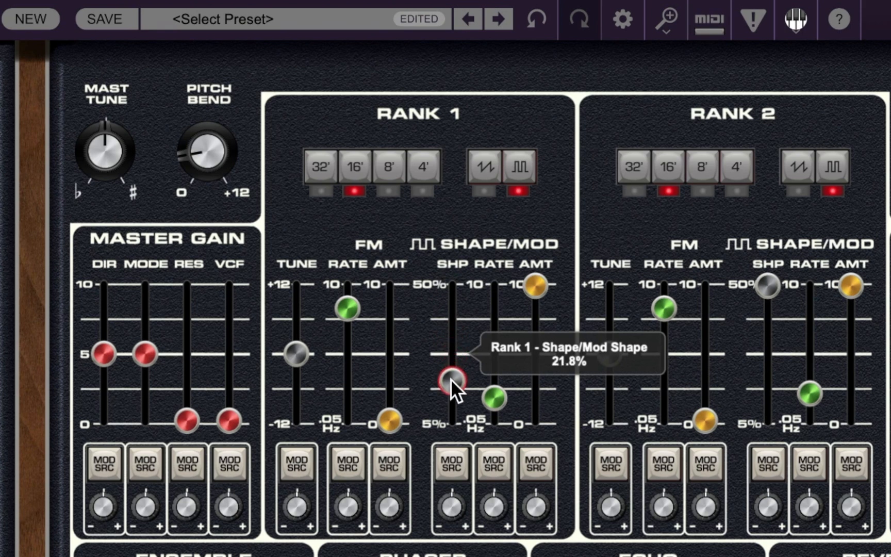
left_click_drag(767, 286, 707, 385)
left_click_drag(493, 402, 491, 352)
left_click_drag(816, 390, 814, 346)
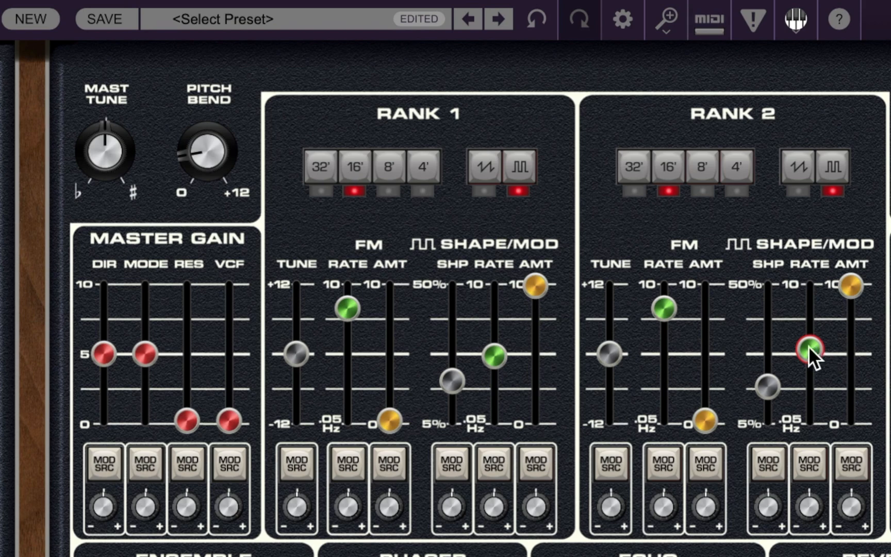
- Lower the pulse shape to 5% and the shape modulation rate to .05 Hz on both ranks
left_click_drag(452, 382, 443, 492)
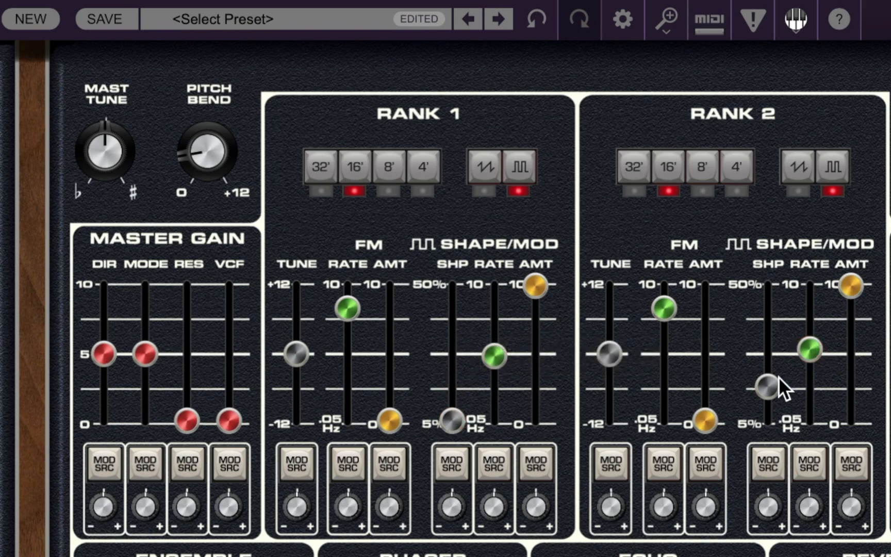
left_click_drag(776, 383, 761, 474)
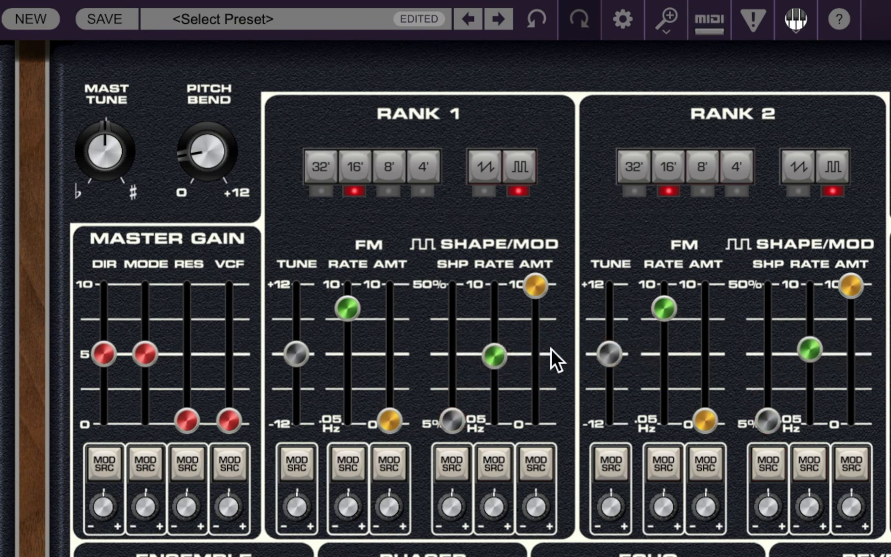
left_click_drag(814, 362, 807, 369)
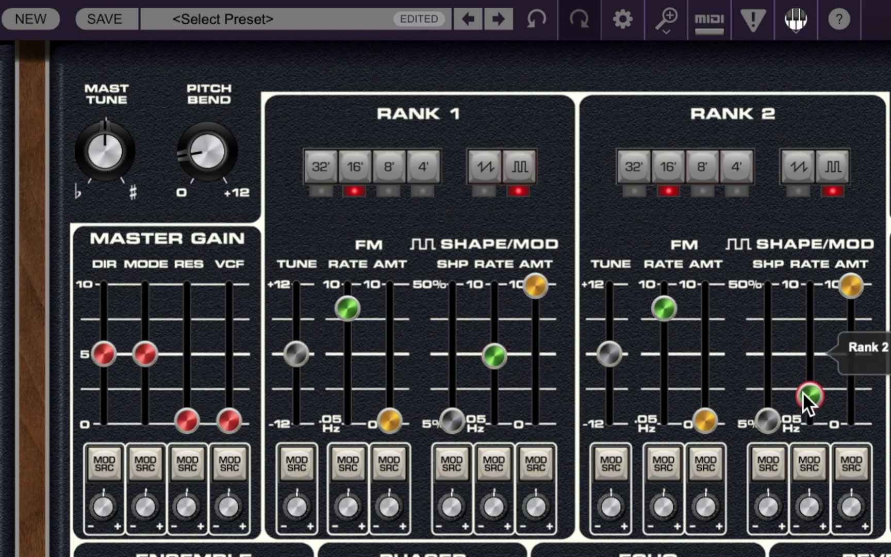
left_click_drag(497, 367, 487, 419)
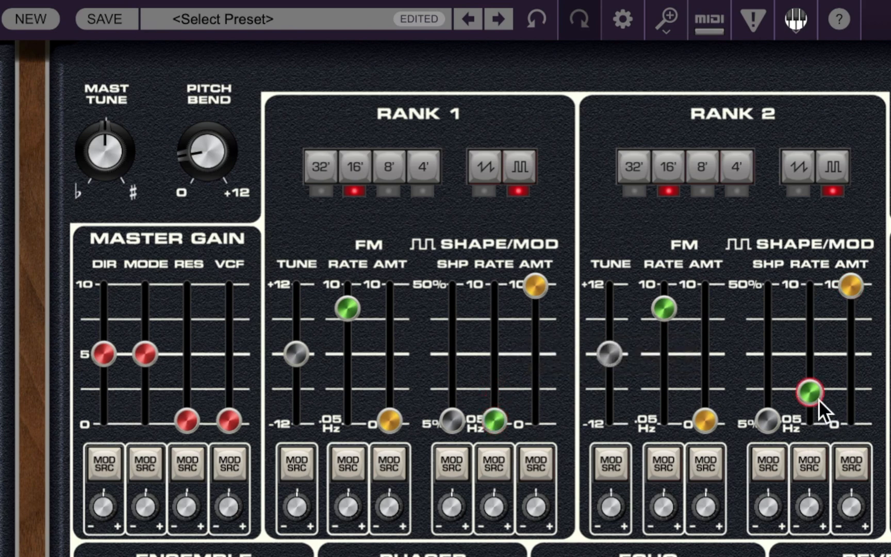
left_click_drag(818, 399, 811, 463)
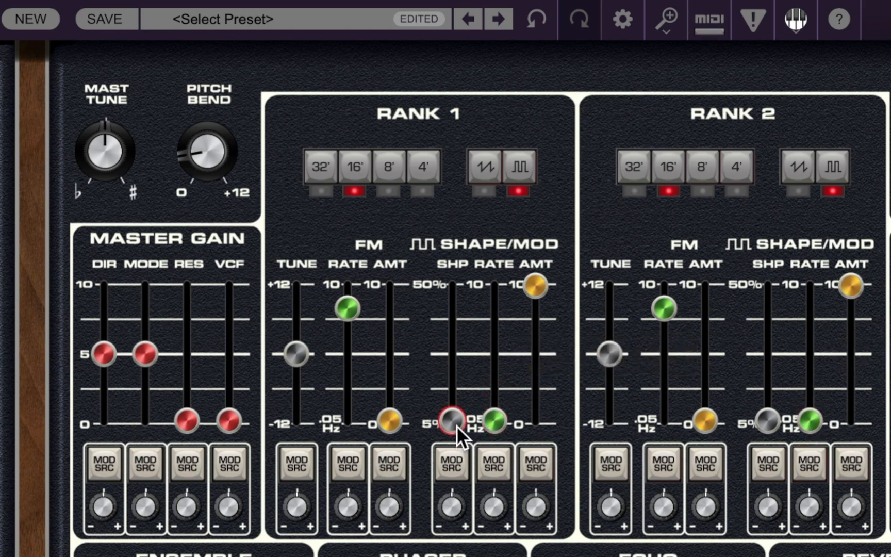
- Set the pulse shape and shape modulation rate on both ranks to roughly a fifth of their range
left_click_drag(457, 425, 450, 388)
left_click_drag(765, 418, 766, 389)
left_click_drag(497, 418, 493, 393)
left_click_drag(809, 420, 806, 396)
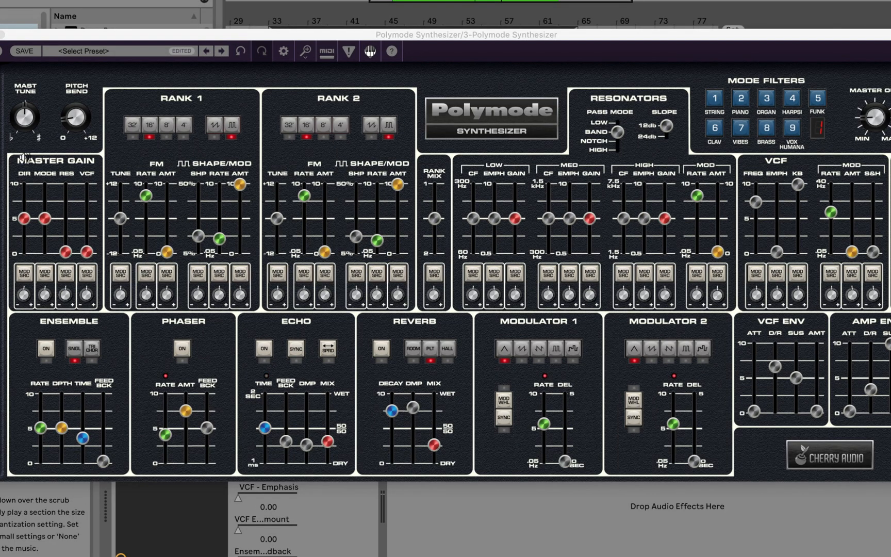
- Set the Master Gain direct and mode levels to 0 and raise the VCF level to 10
left_click_drag(82, 220, 80, 361)
left_click_drag(45, 219, 47, 360)
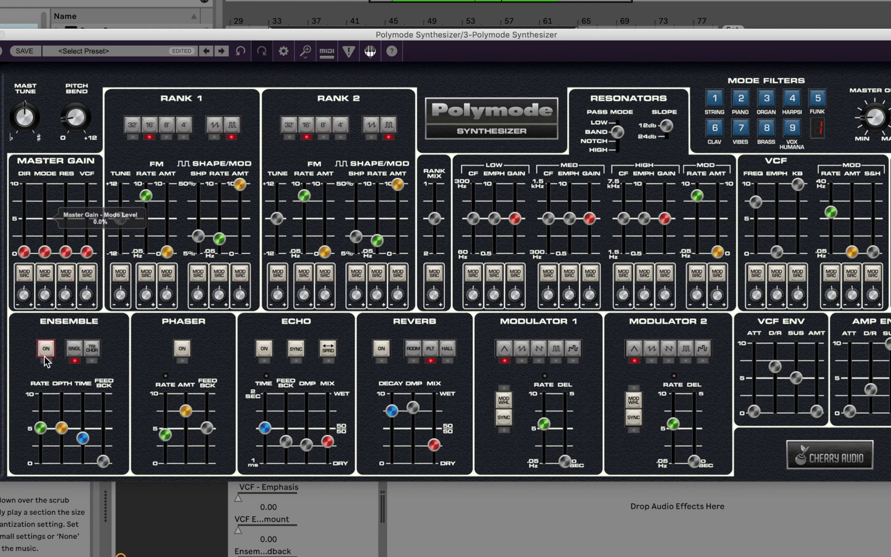
left_click_drag(86, 252, 88, 183)
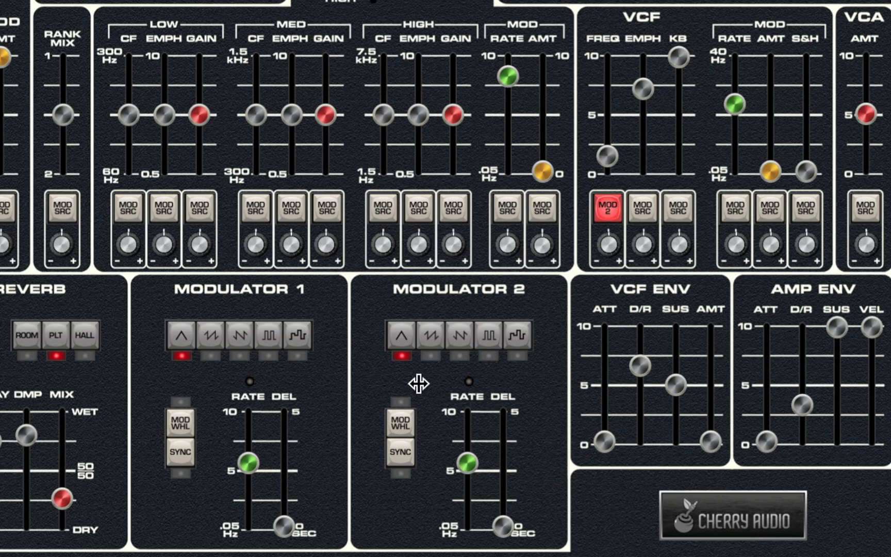
- Sync Modulator 2 and give it the stepped random wave, a delay of 5 seconds and a rate of about 5
left_click(411, 455)
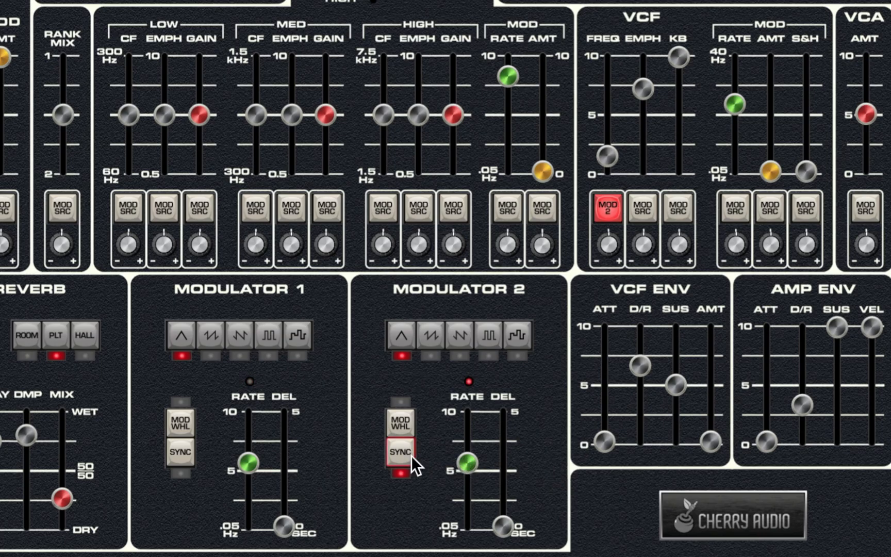
left_click(520, 332)
left_click_drag(509, 519, 503, 411)
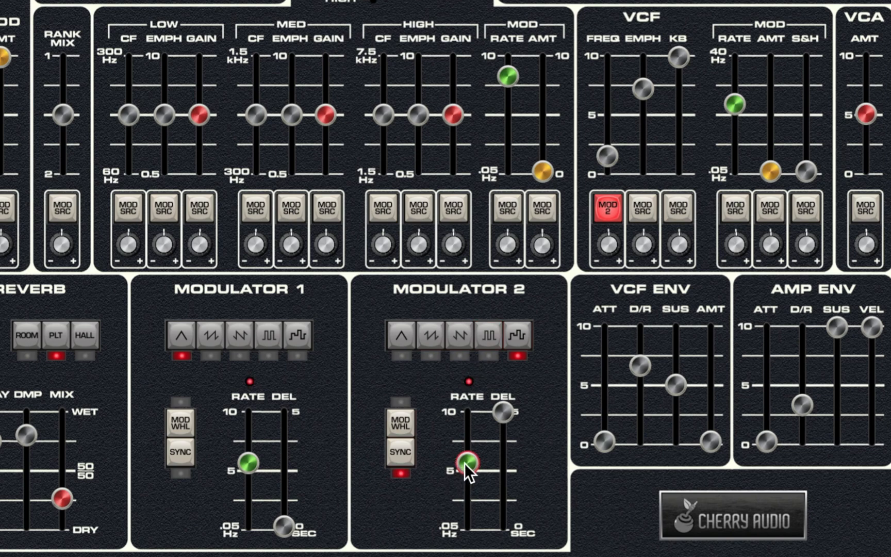
left_click_drag(465, 464, 464, 472)
- Apply a small positive amount of Modulator 2 to the VCF cutoff frequency
mouse_move(607, 242)
left_mouse_down()
mouse_move(603, 154)
mouse_move(590, 245)
left_mouse_up()
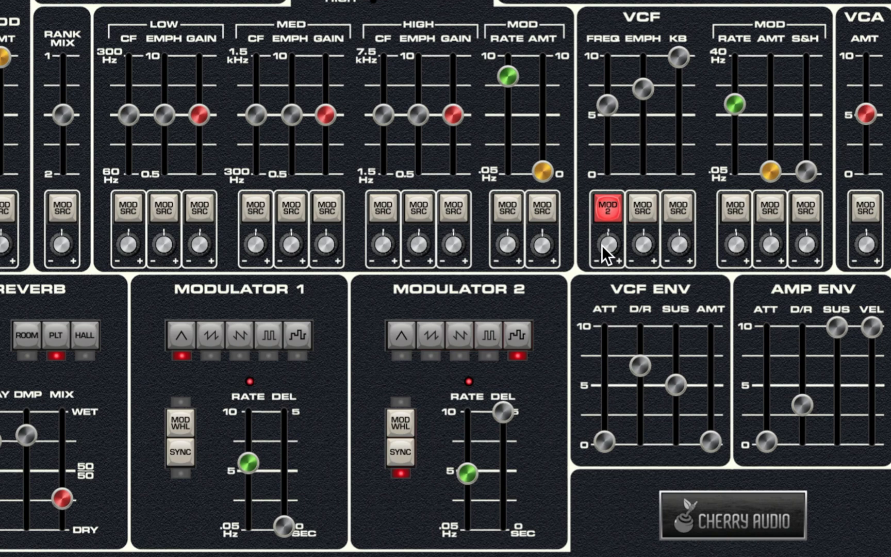
left_click_drag(605, 234, 605, 197)
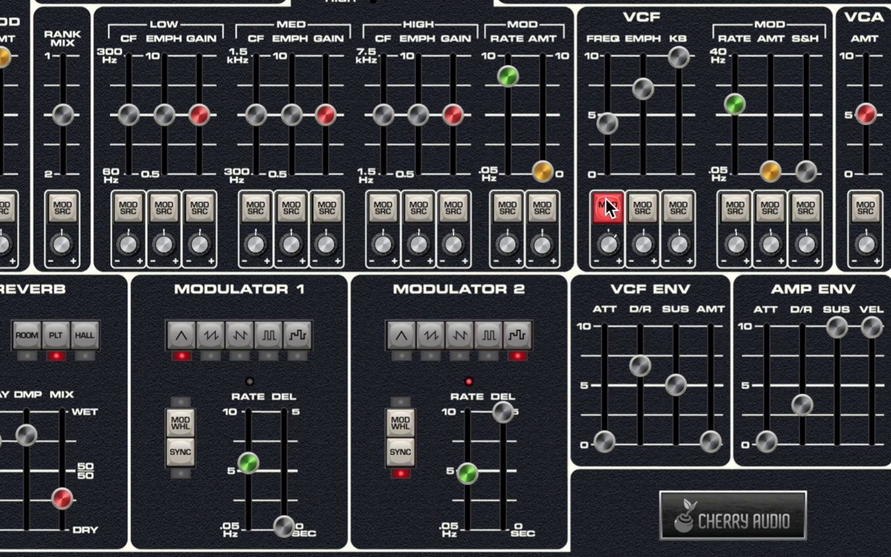
mouse_move(611, 246)
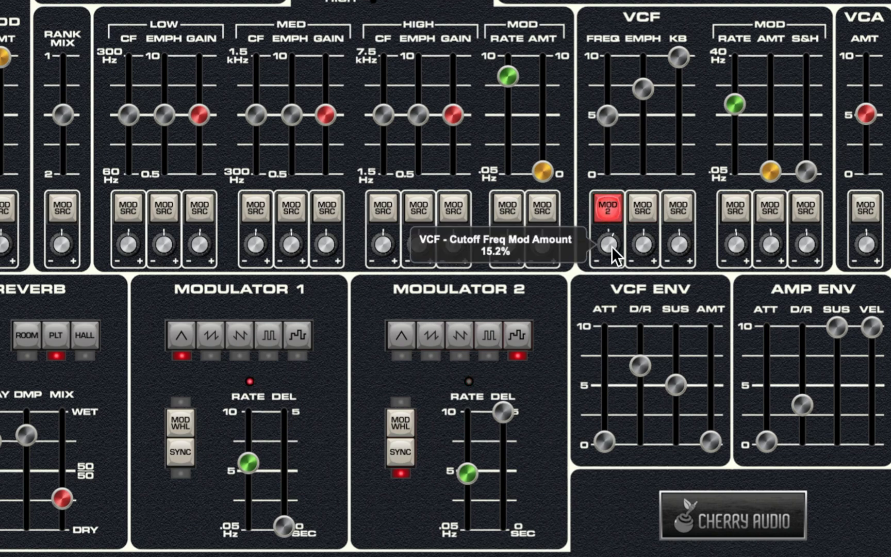
left_click_drag(612, 246, 608, 256)
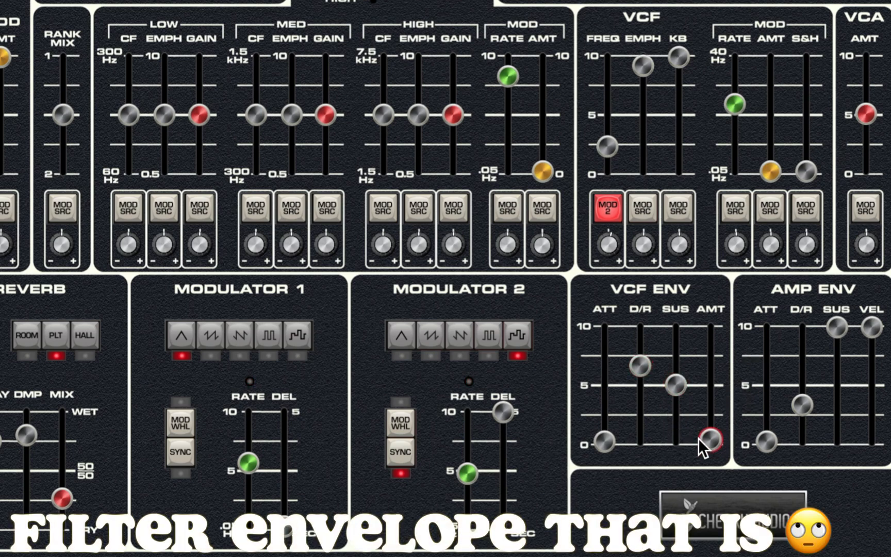
- Shape the VCF envelope with decay/release at about 6, sustain at about 3 and a moderate envelope amount
mouse_move(710, 448)
left_click_drag(710, 448, 705, 371)
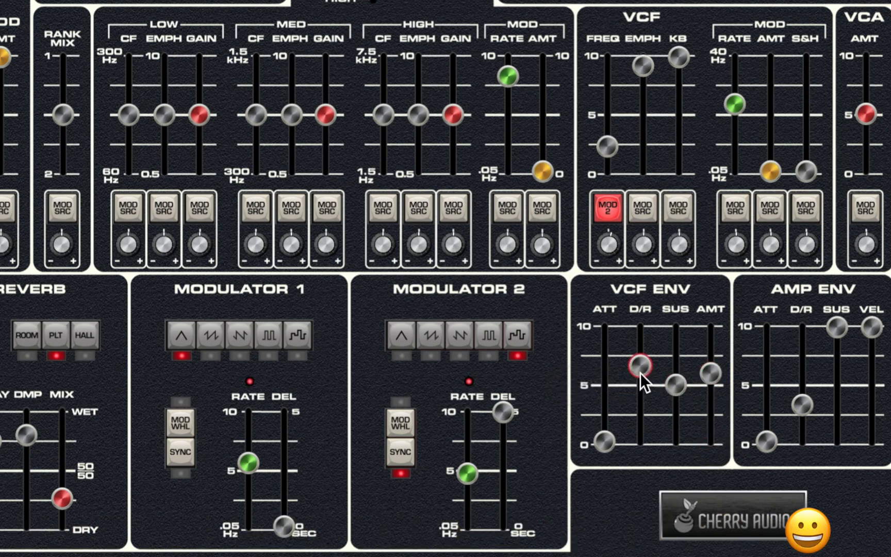
mouse_move(640, 368)
left_click_drag(675, 384, 659, 404)
left_click_drag(640, 360, 644, 369)
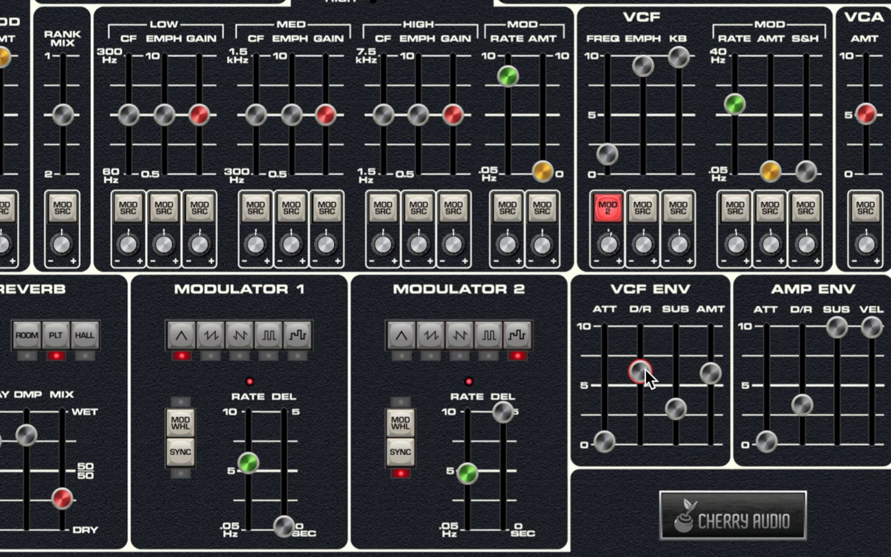
left_click_drag(707, 380, 703, 418)
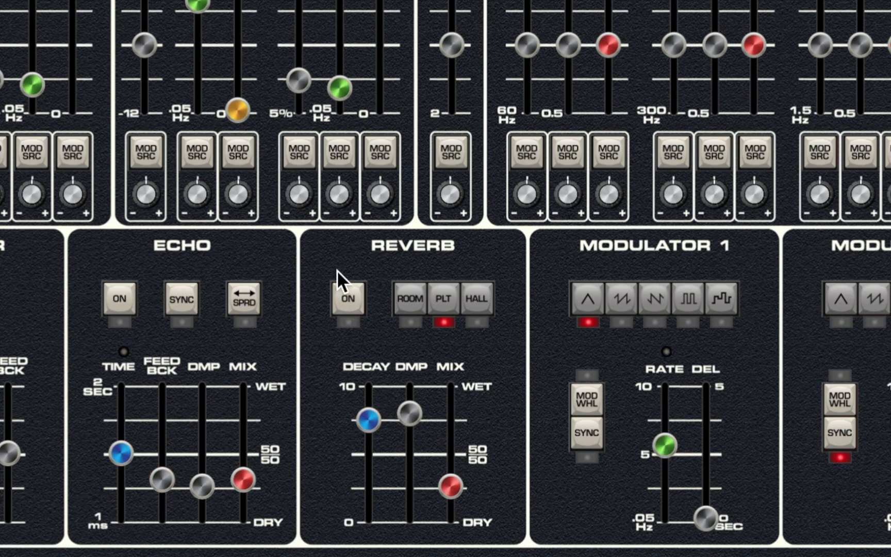
- Turn on the reverb and the synced echo, and lengthen the echo time to about two thirds of its range
left_click(386, 335)
left_click(121, 303)
left_click(185, 309)
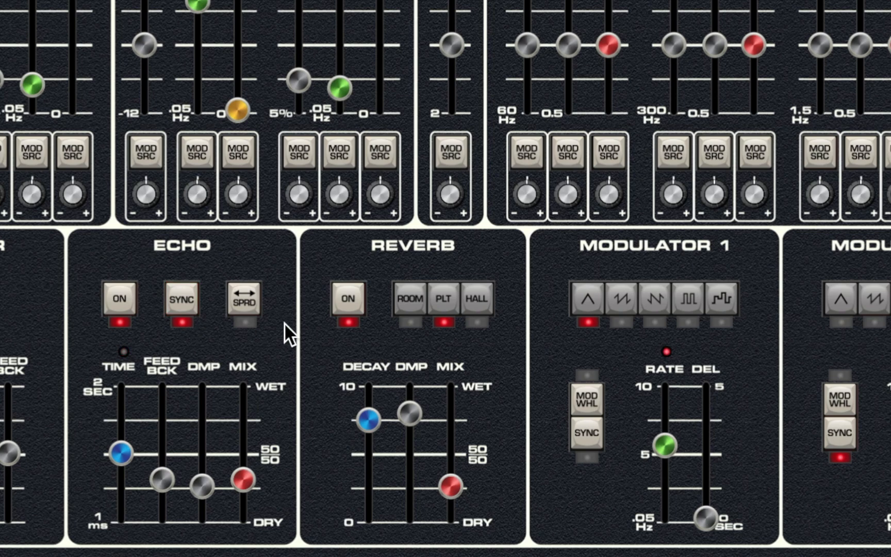
left_click_drag(119, 456, 109, 429)
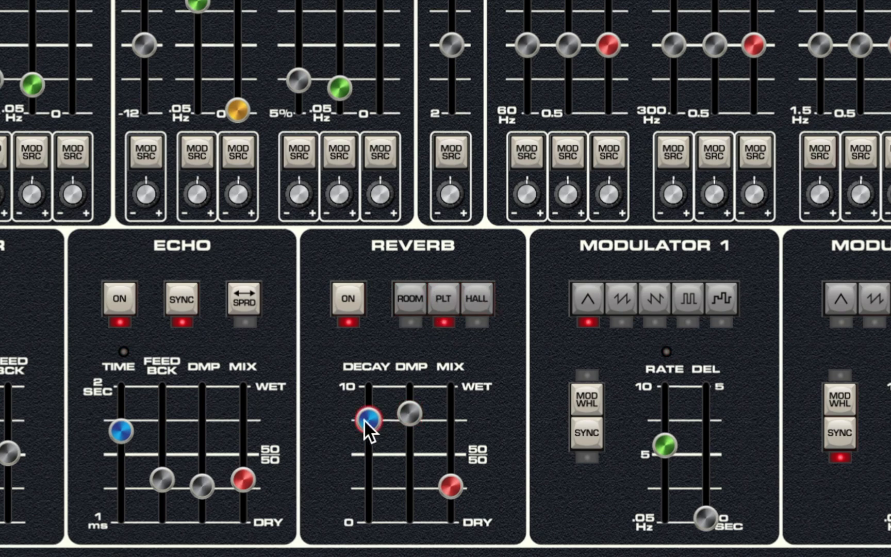
- Set the reverb decay to about 6, the echo mix to about 20% wet and the reverb mix to about 40% wet
left_click_drag(365, 420, 368, 437)
left_click_drag(450, 486, 450, 499)
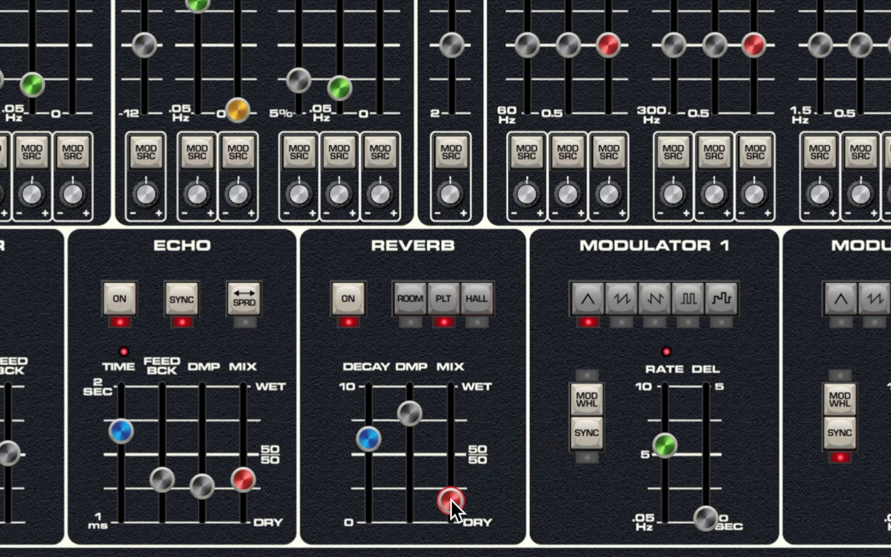
left_click_drag(243, 480, 238, 493)
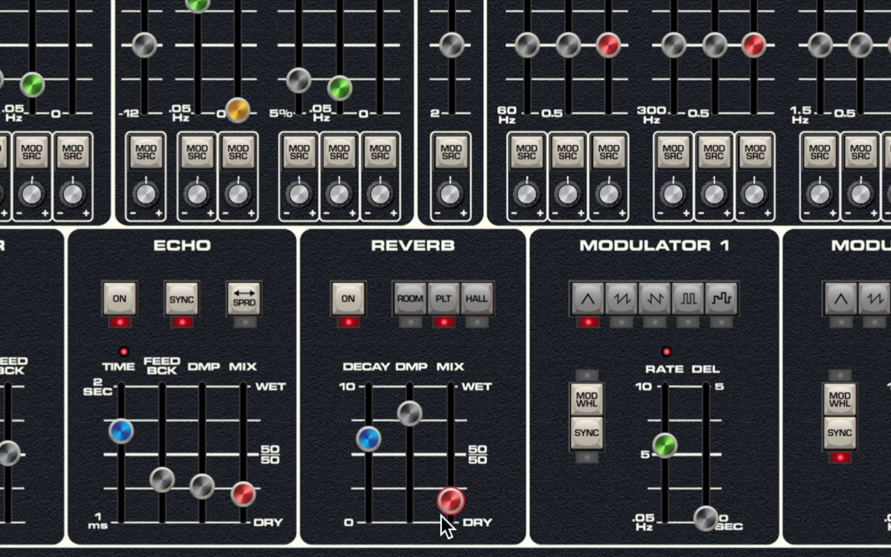
left_click_drag(441, 498, 440, 468)
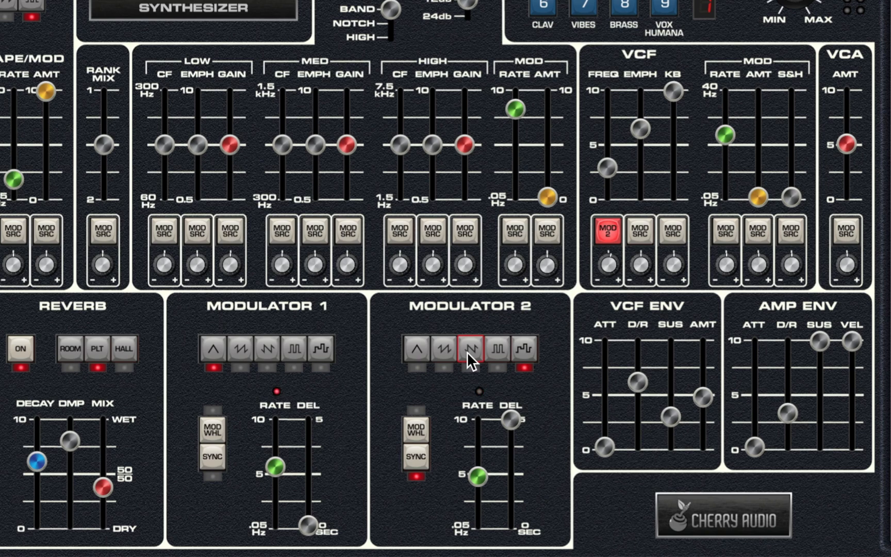
- Switch Modulator 2 to the descending sawtooth wave and reduce the VCF envelope amount to 0
left_click(468, 352)
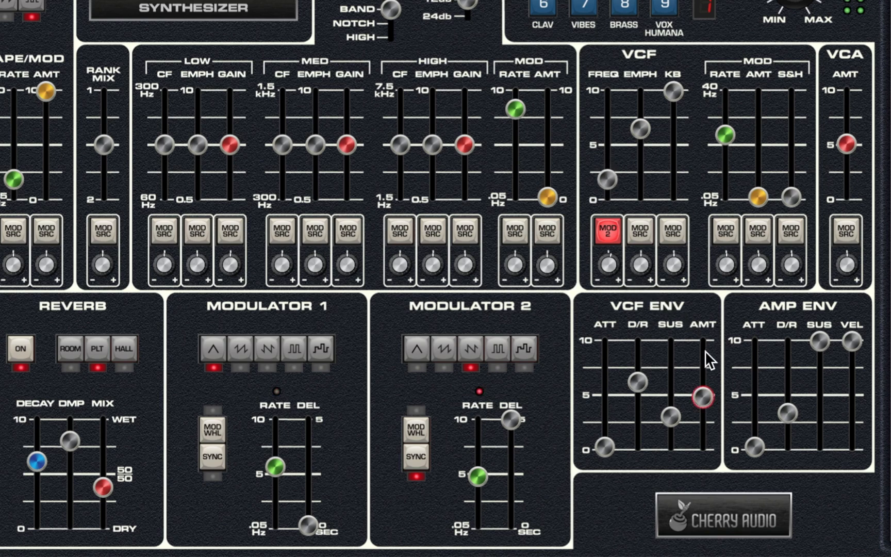
left_click_drag(711, 398, 700, 419)
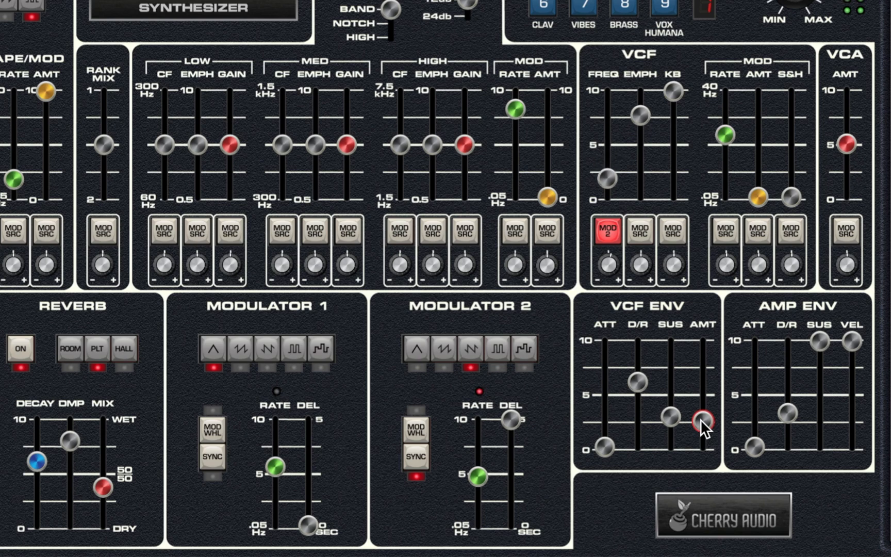
left_click_drag(700, 419, 688, 456)
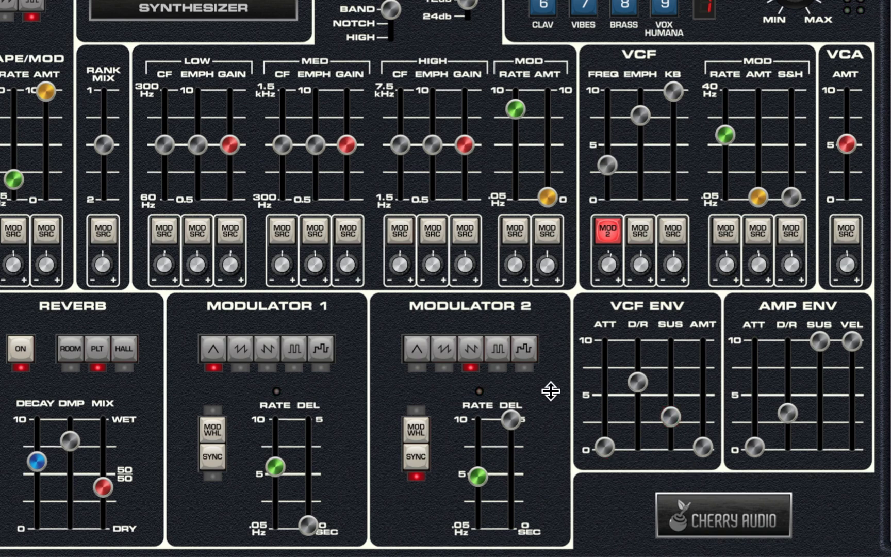
- Switch Modulator 2 to the random stepped wave and close the synthesizer window
left_click(522, 350)
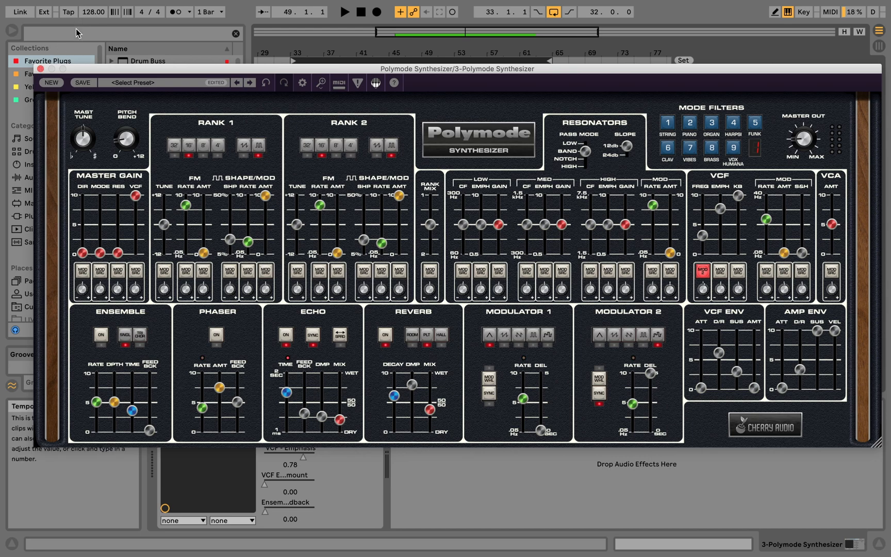
left_click(40, 69)
- Find the Arturia Chorus JUN-6 by searching for "chorus" and add it to the Polymode track
left_click(60, 35)
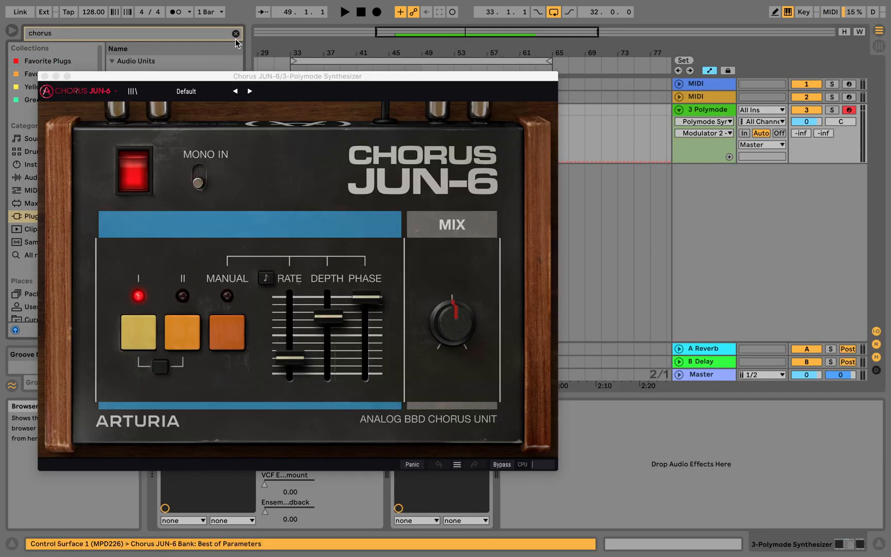
left_click_drag(270, 77, 443, 83)
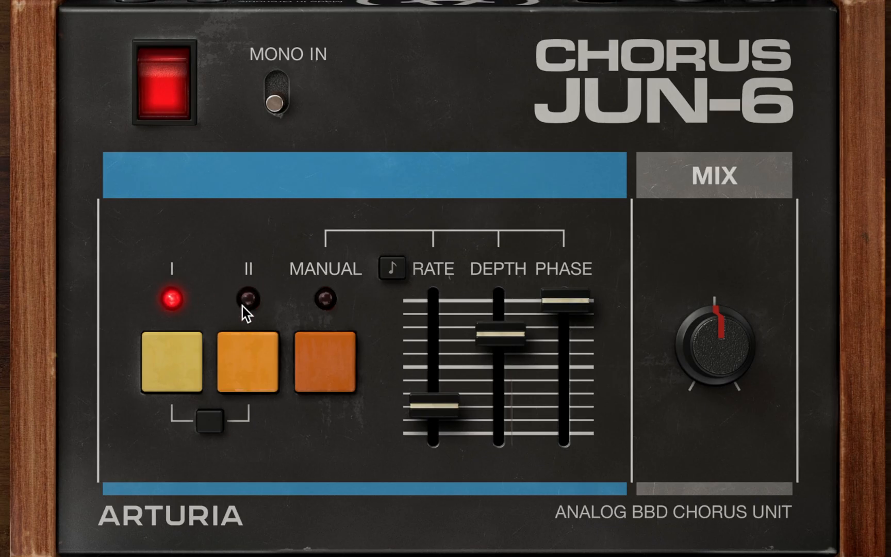
- Audition the chorus's Manual, I, II and combined I+II modes
left_click(209, 423)
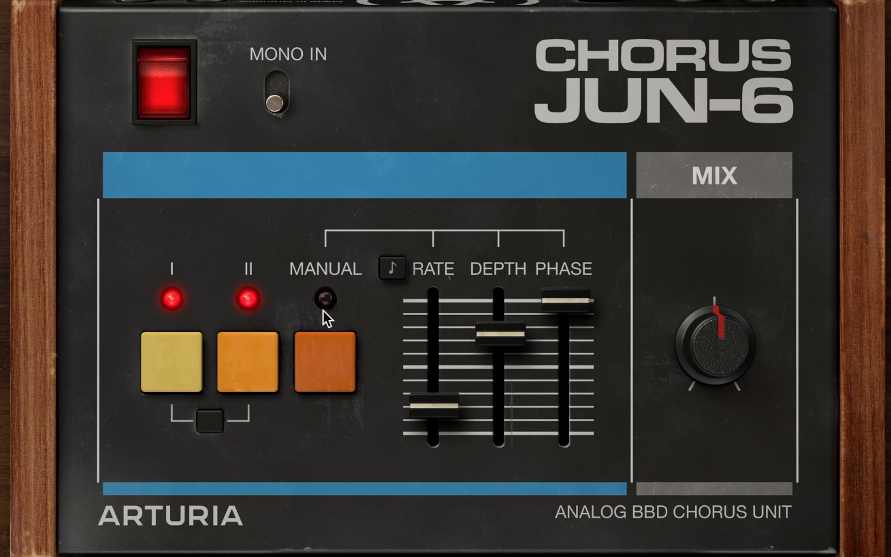
left_click(336, 381)
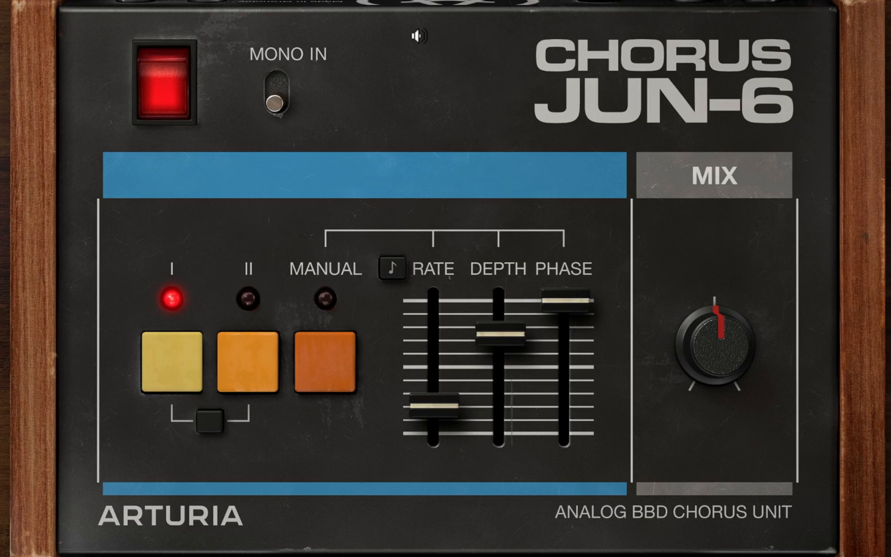
left_click(246, 355)
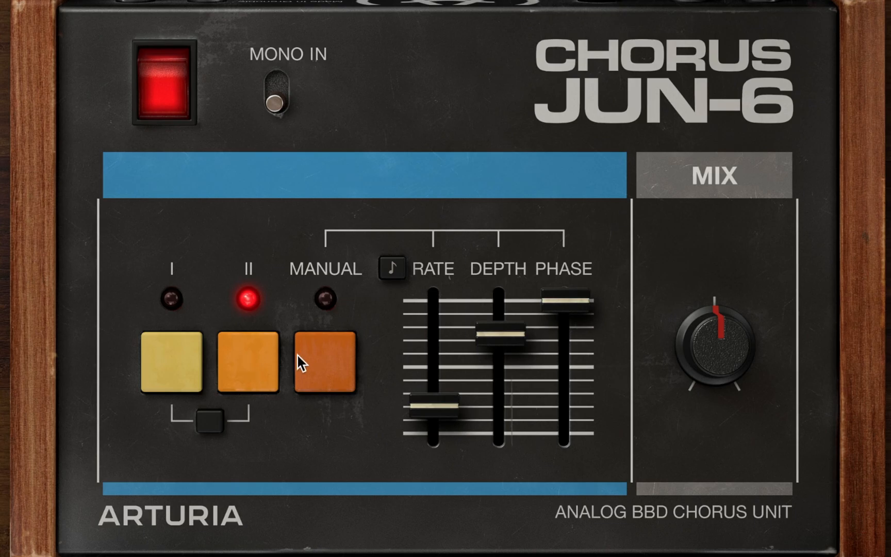
left_click(197, 370)
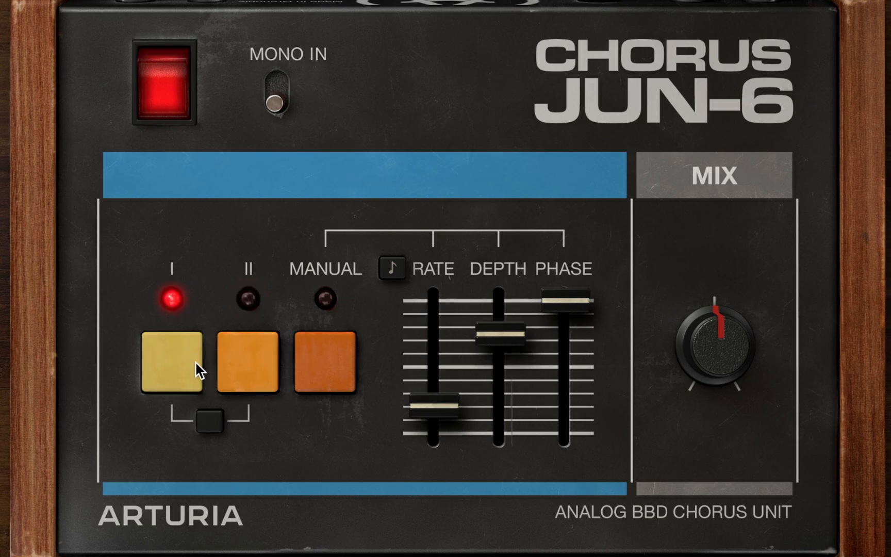
left_click(211, 420)
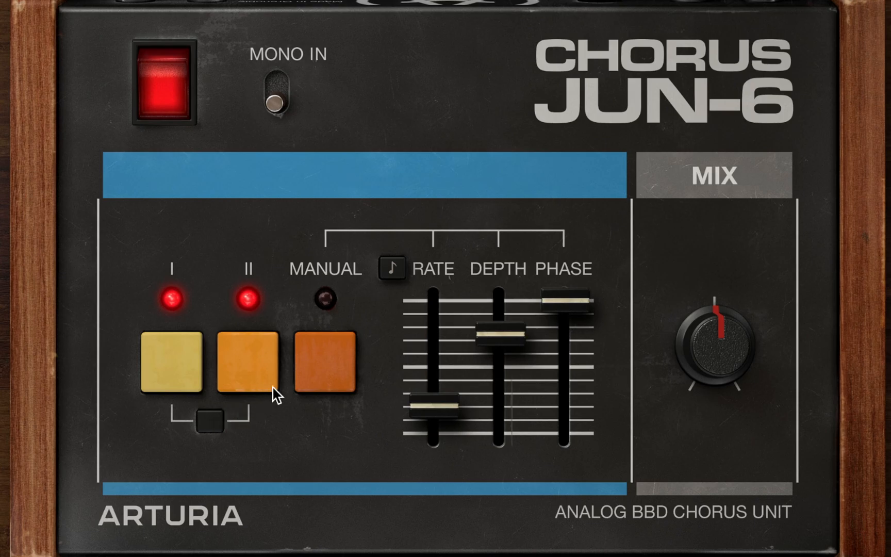
- Put the chorus in Manual mode with rate 1.67 Hz, depth 3.87 ms and phase slightly below maximum
left_click(307, 372)
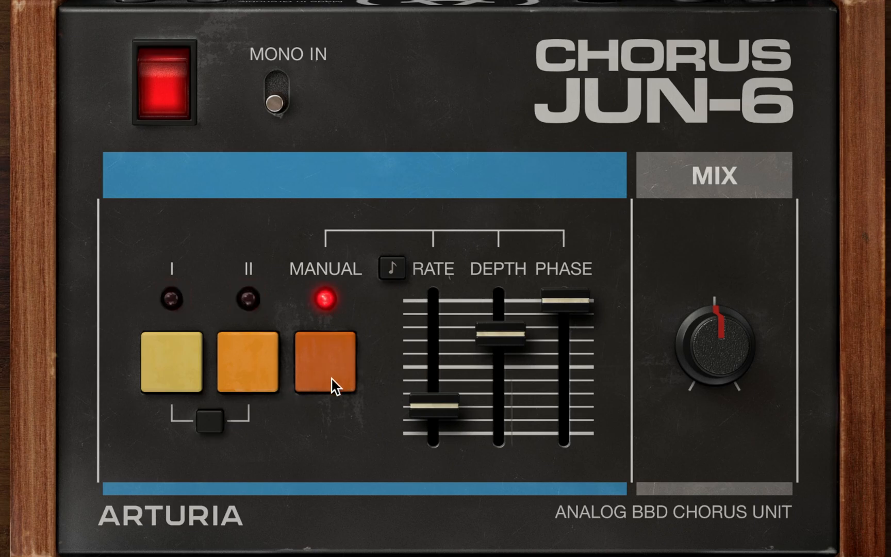
left_click_drag(418, 404, 441, 383)
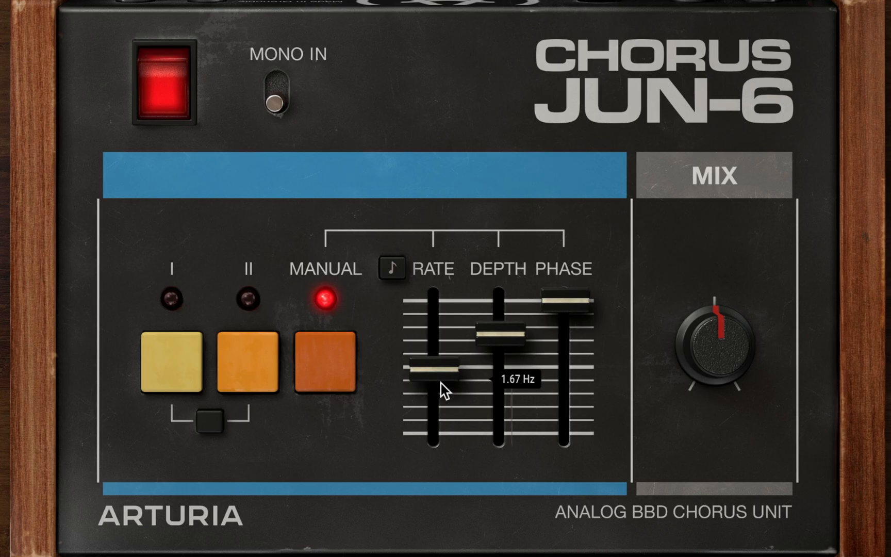
left_click_drag(499, 368, 510, 336)
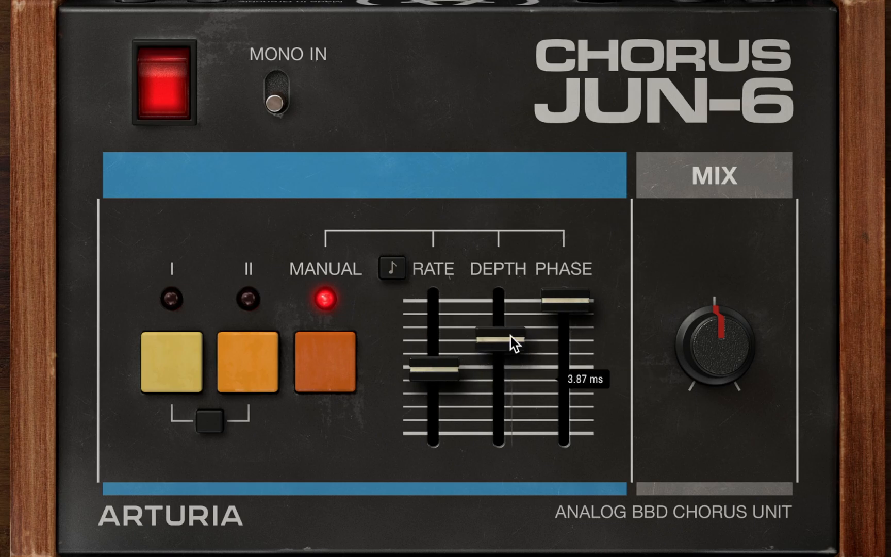
left_click_drag(565, 301, 566, 309)
- Sync the chorus rate to the tempo at 1t and reduce the phase to 34.1°
left_click(398, 267)
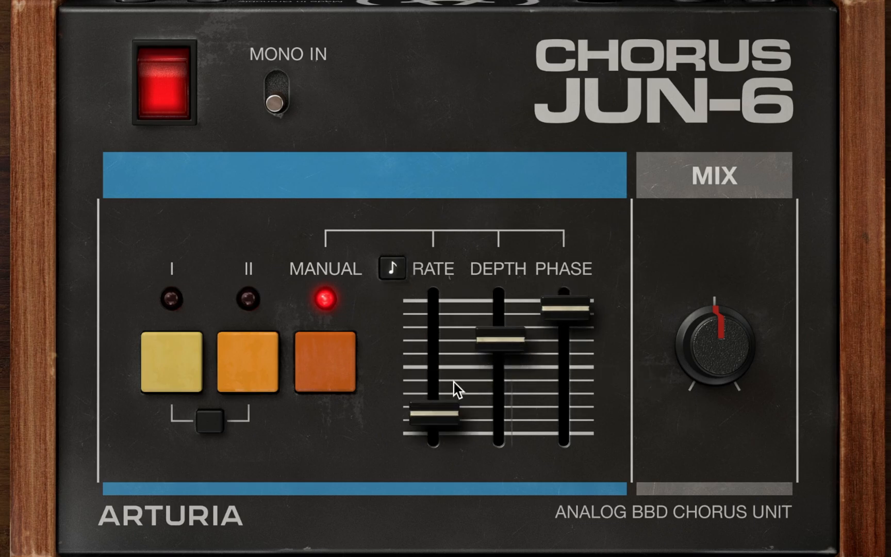
left_click_drag(436, 413, 435, 379)
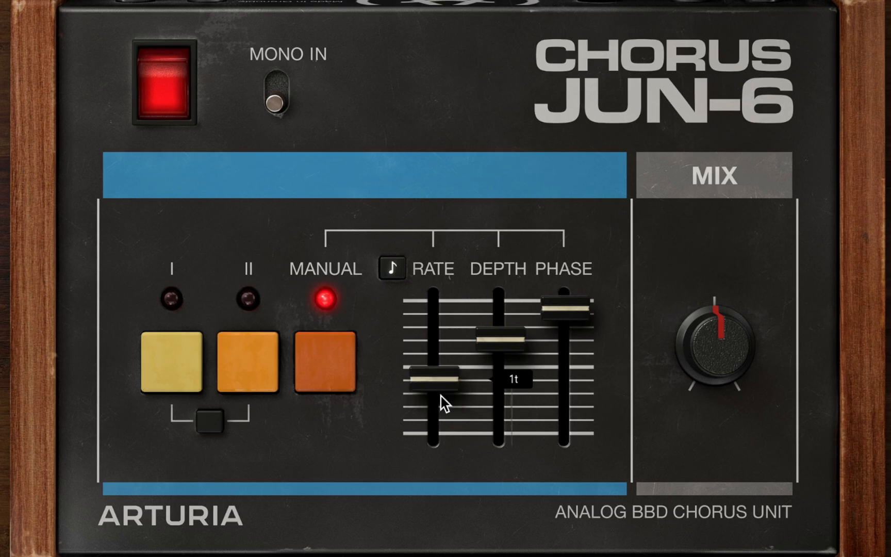
mouse_move(569, 310)
left_click_drag(569, 310, 569, 378)
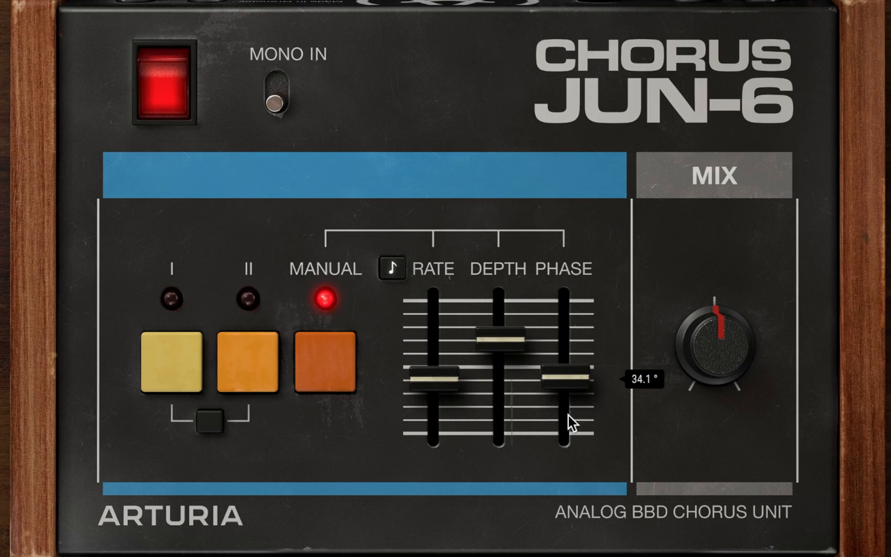
- Lower the chorus mix to about a quarter of its range and close the effect's window
mouse_move(519, 363)
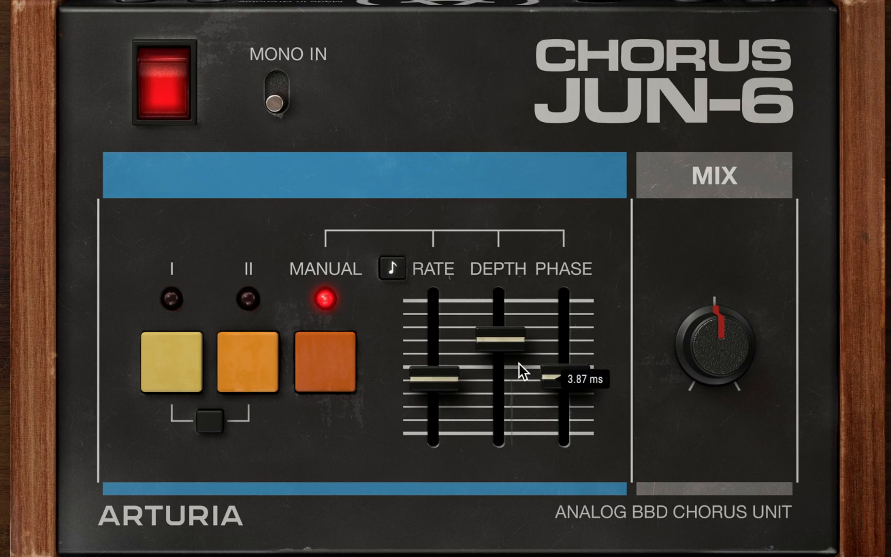
mouse_move(565, 373)
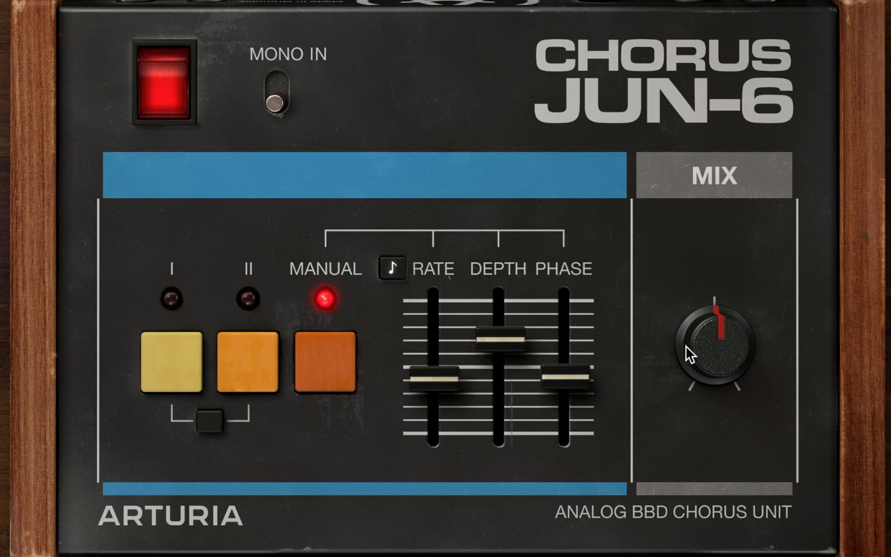
left_click_drag(690, 355, 707, 361)
mouse_move(707, 361)
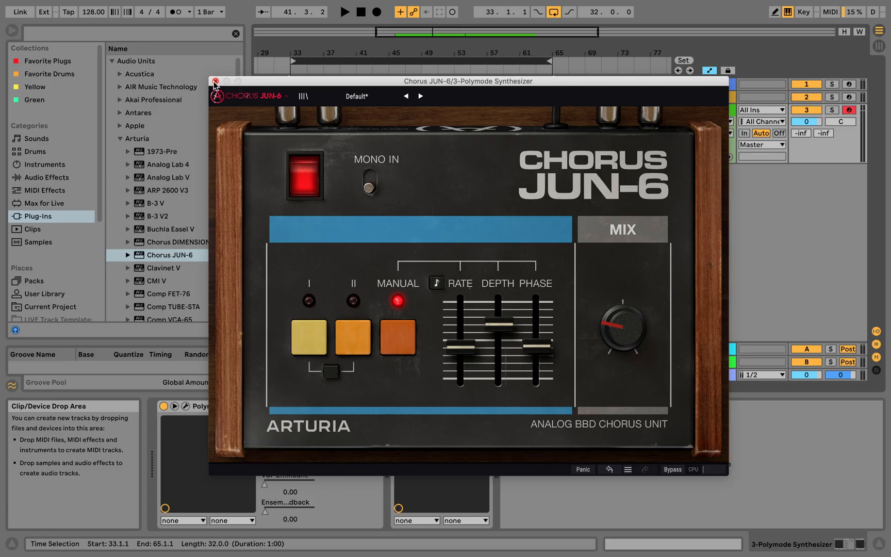
left_click(215, 82)
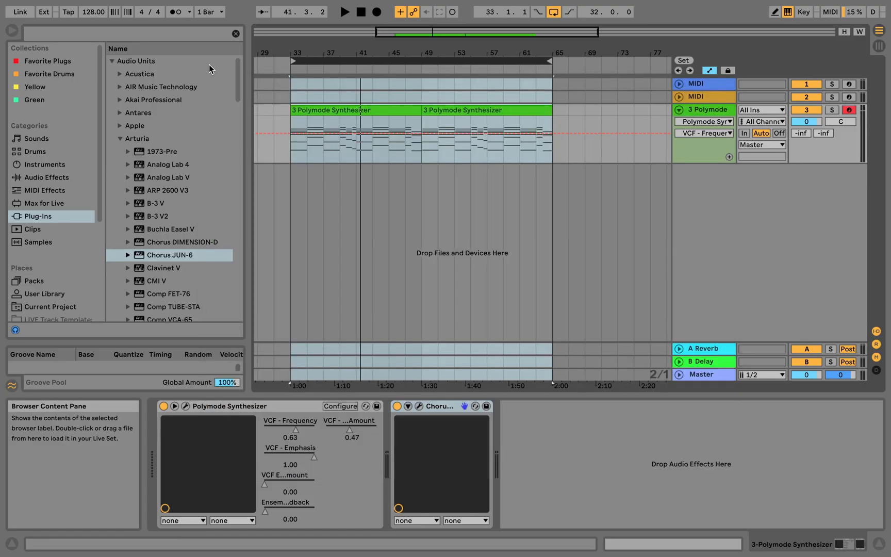
- Find the UAD Ampex ATR-102 by searching for "atr" and add it after the chorus on the Polymode track
left_click(186, 33)
type("atr")
left_click_drag(158, 99, 355, 134)
left_click_drag(433, 136, 415, 86)
left_click(412, 61)
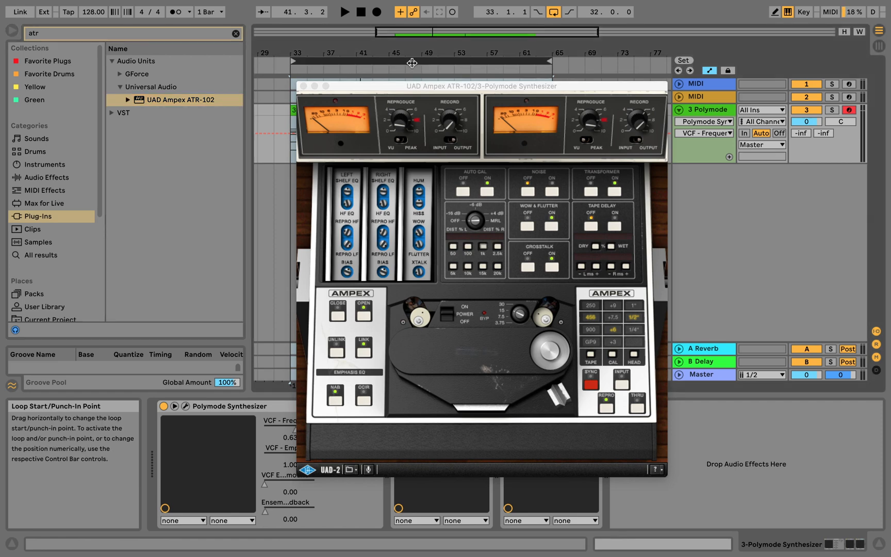
- Load the tape machine's Lo-Fi preset from the UA - Saturation and FX folder and adjust the wow to about 1%
left_click(349, 470)
left_click(362, 482)
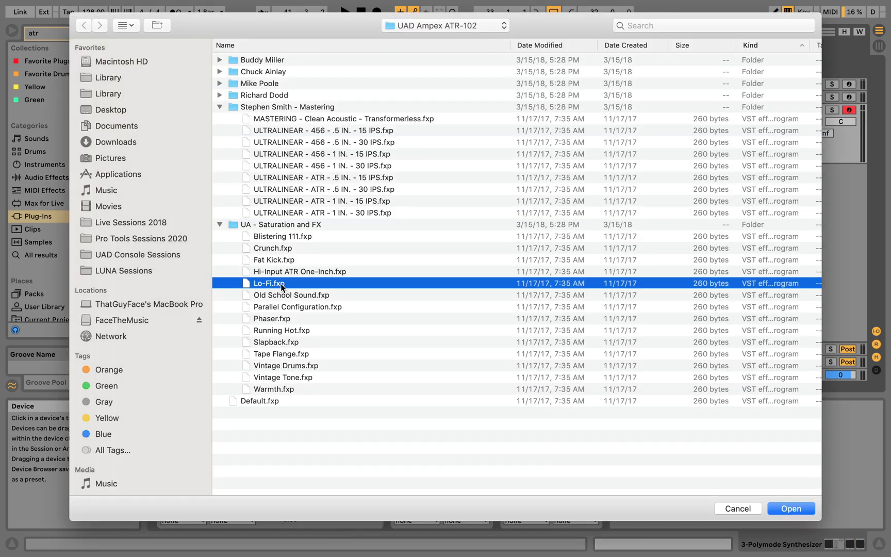
double_click(281, 283)
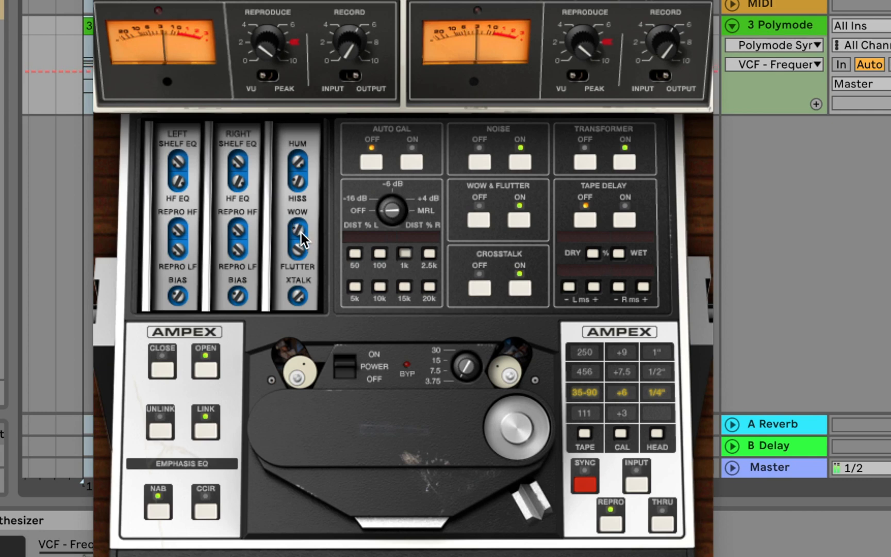
left_click_drag(301, 233, 294, 308)
left_click_drag(299, 228, 297, 184)
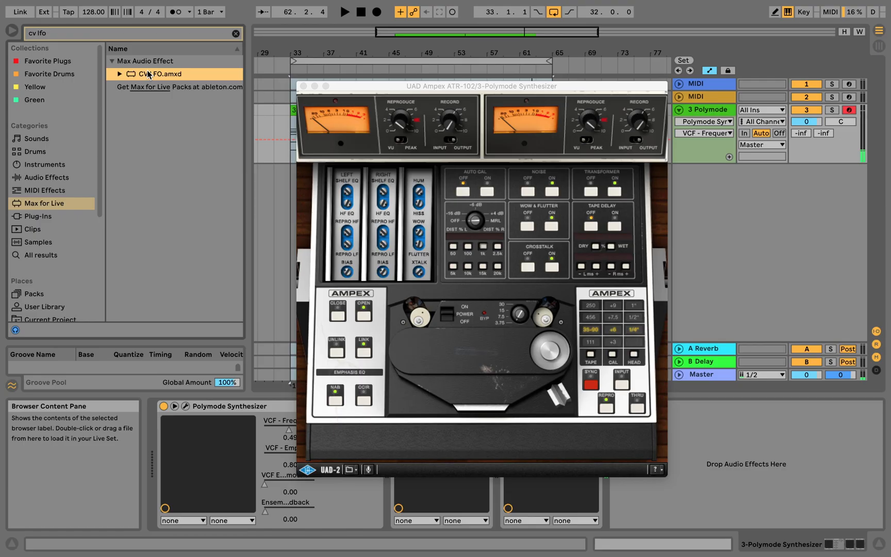
- Add the CV LFO Max audio effect to the track and map it to the ATR-102's Wow Level
double_click(148, 74)
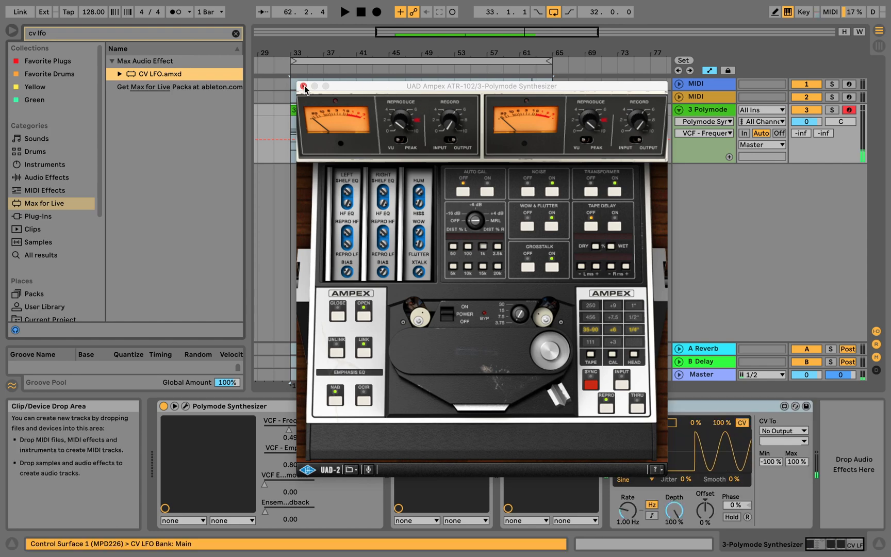
left_click_drag(340, 85, 89, 96)
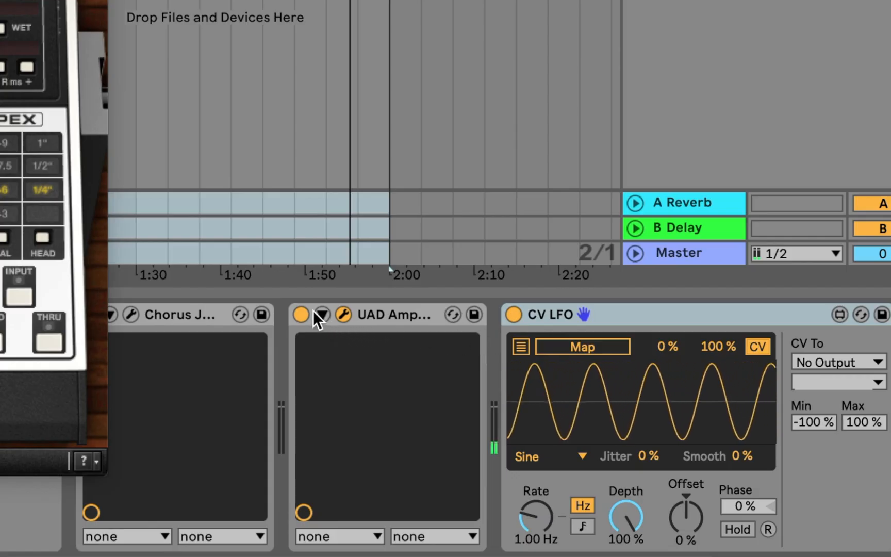
left_click(517, 406)
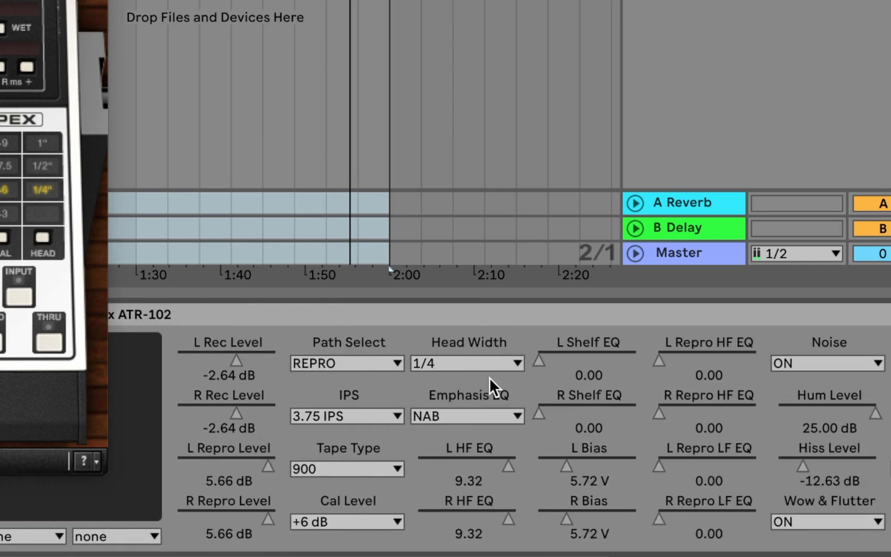
scroll(489, 378, "right", 10)
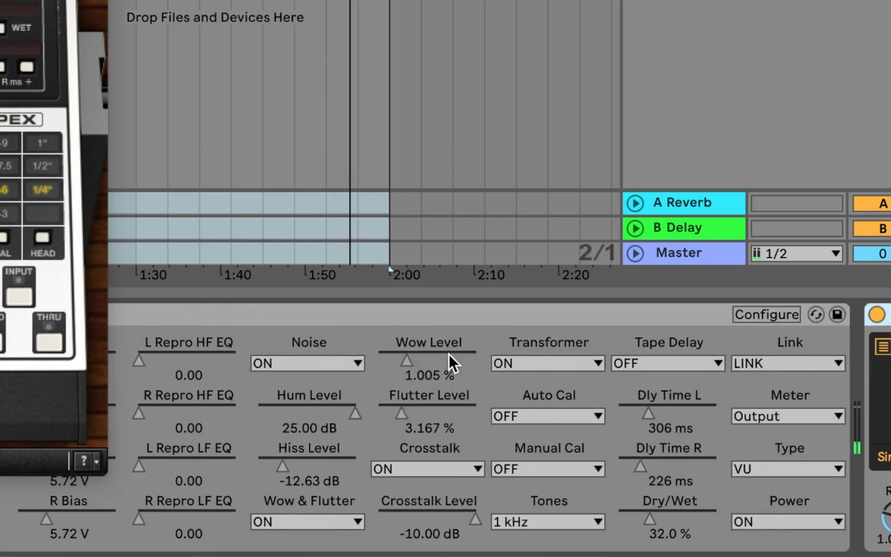
scroll(446, 354, "right", 8)
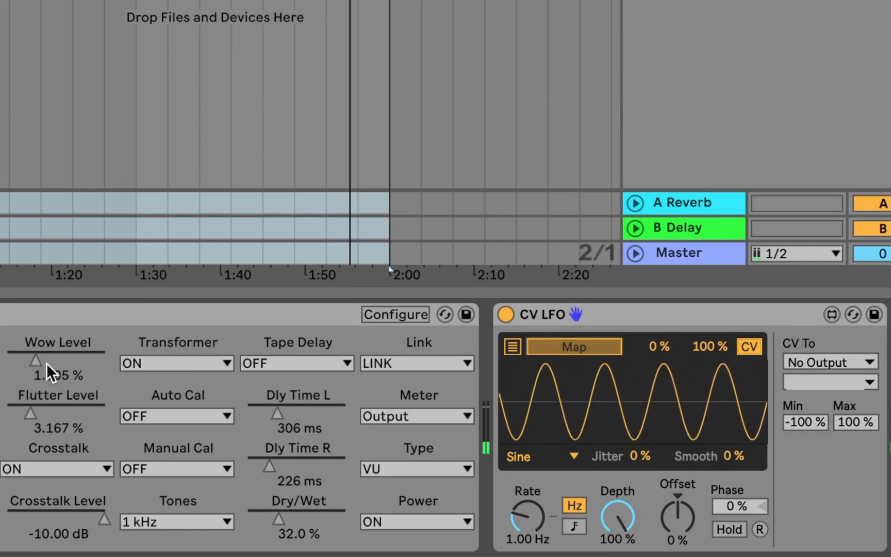
left_click(40, 360)
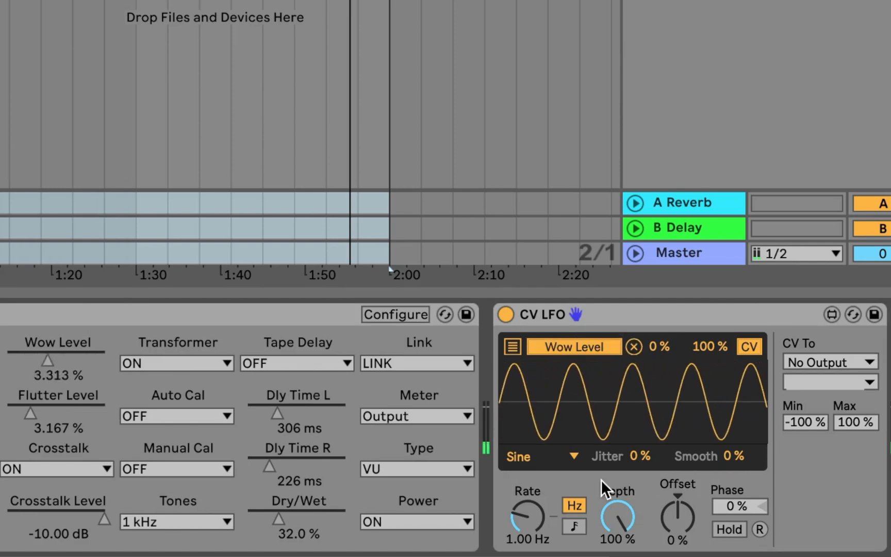
- Sync the LFO to the tempo with a rate of 4 and reduce its depth to 18.1%
left_click(574, 526)
left_click_drag(527, 516, 527, 471)
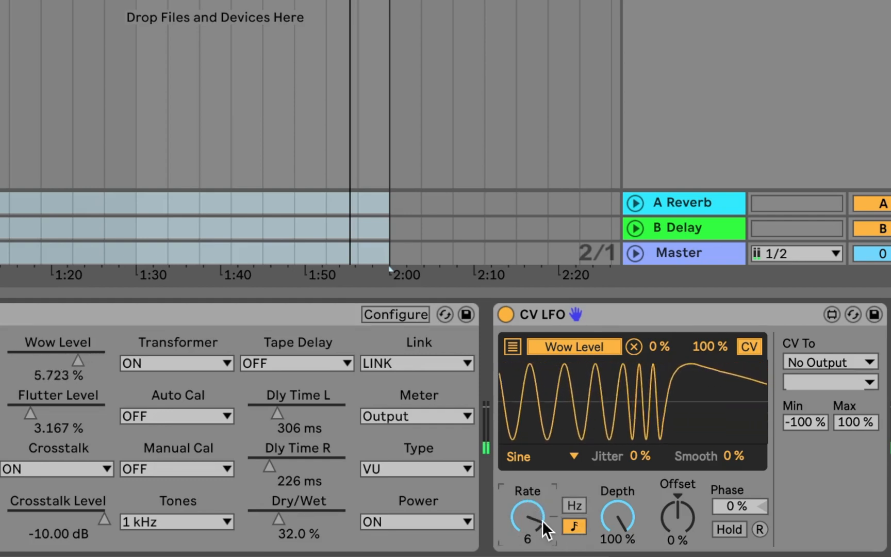
left_click_drag(527, 515, 526, 521)
left_click_drag(617, 528, 617, 556)
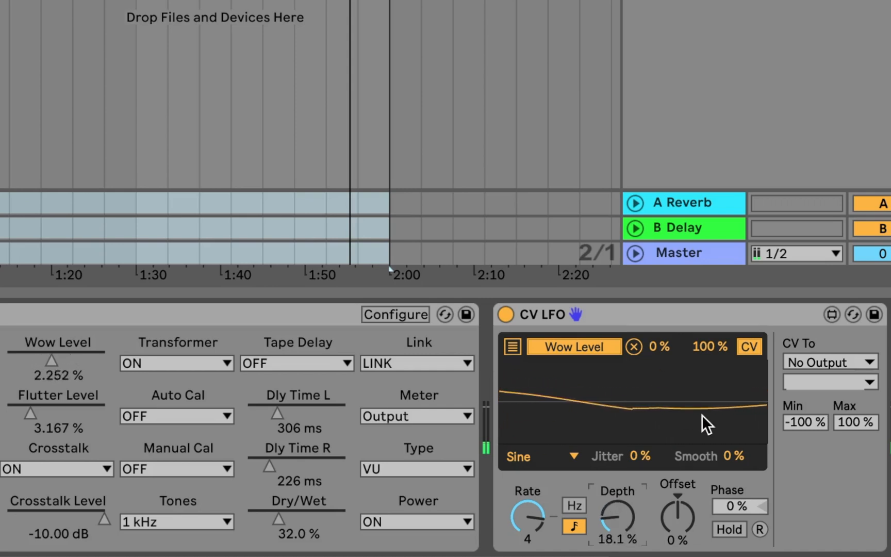
- Change the LFO shape to Random and raise its depth to 48%
left_click(573, 455)
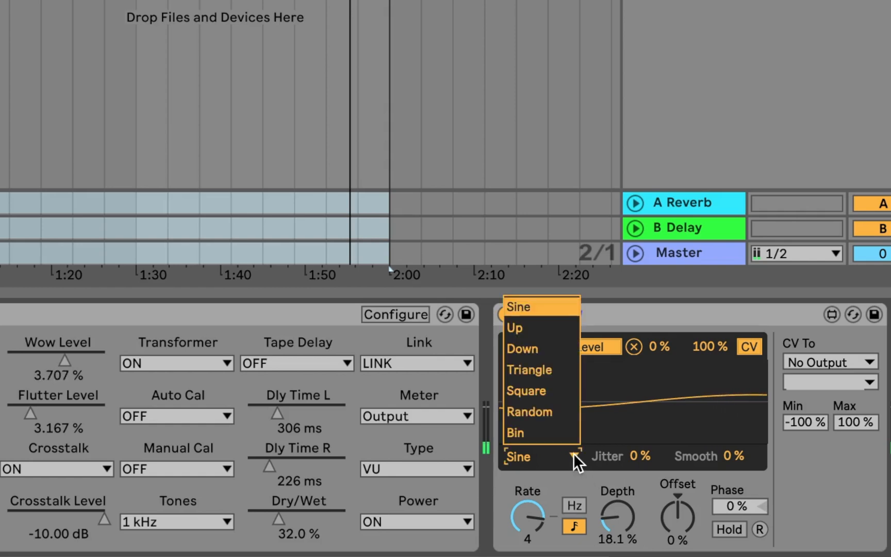
left_click(552, 408)
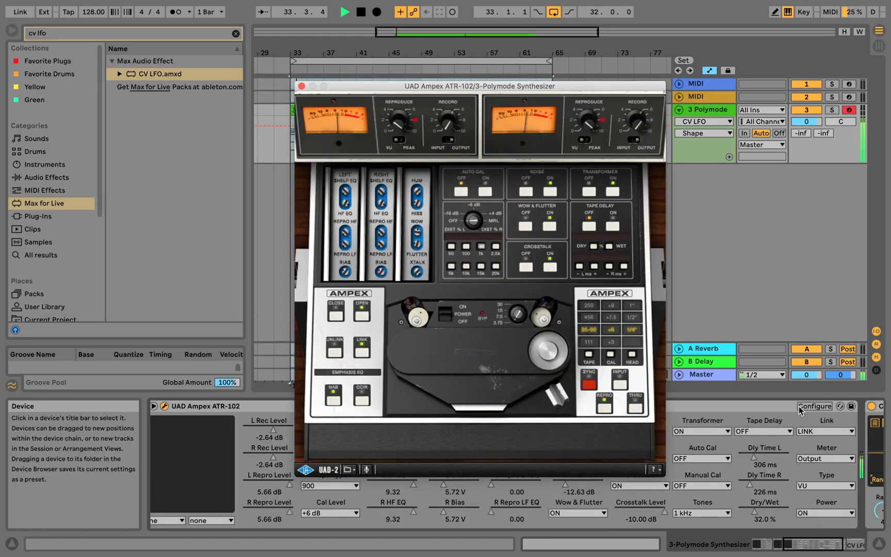
scroll(800, 409, "right", 8)
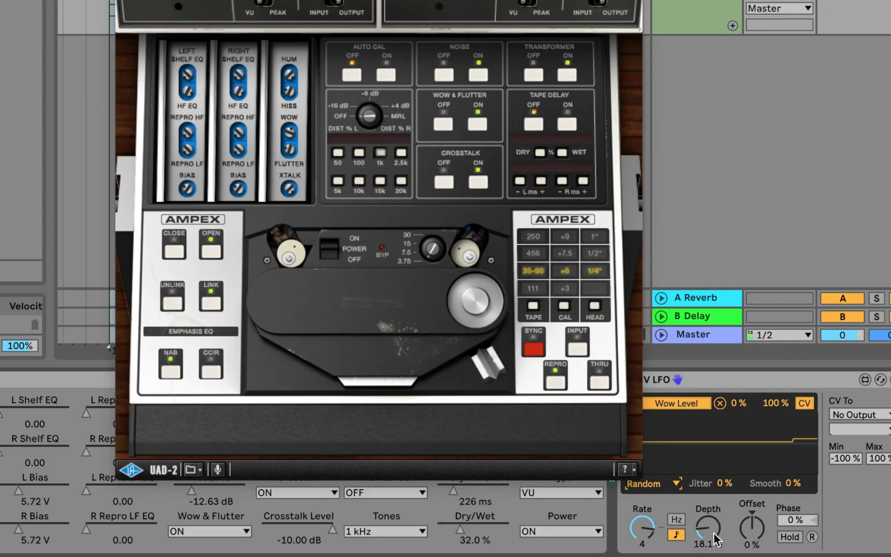
mouse_move(715, 513)
left_mouse_down()
mouse_move(715, 491)
mouse_move(708, 523)
left_mouse_up()
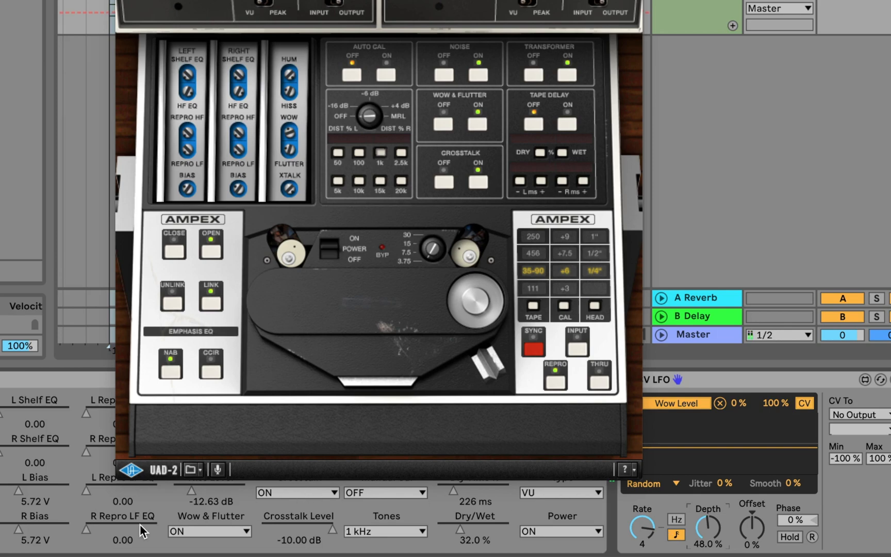
scroll(140, 524, "left", 10)
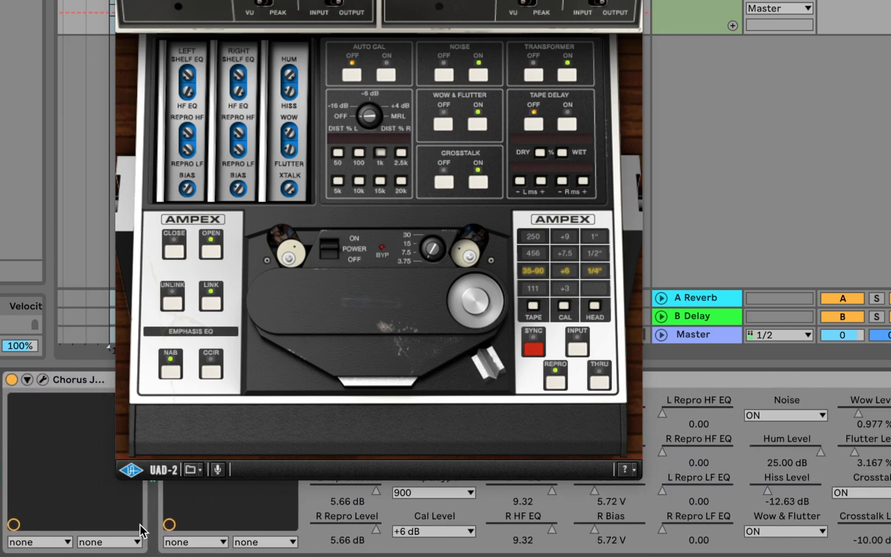
- Close the ATR-102 tape machine window and reopen the Polymode Synthesizer's plug-in window
scroll(140, 524, "right", 5)
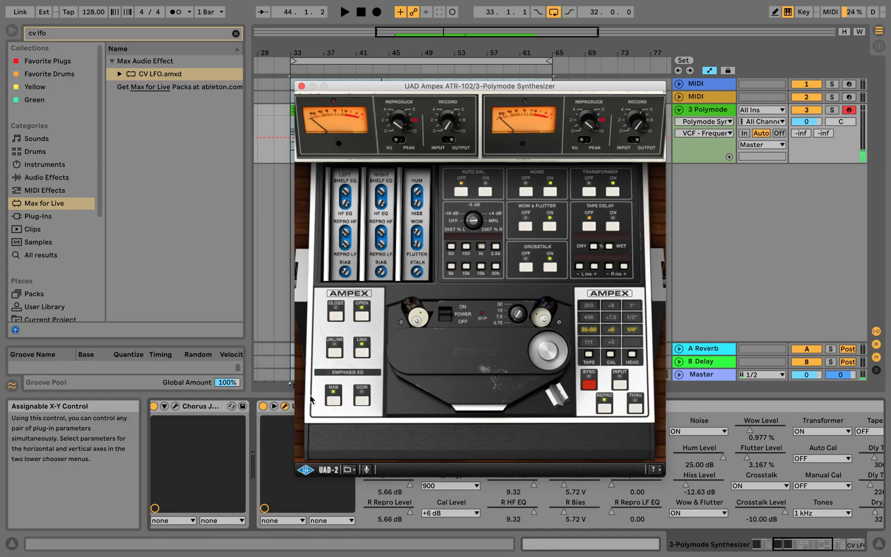
left_click(301, 86)
scroll(377, 351, "left", 5)
scroll(179, 425, "left", 5)
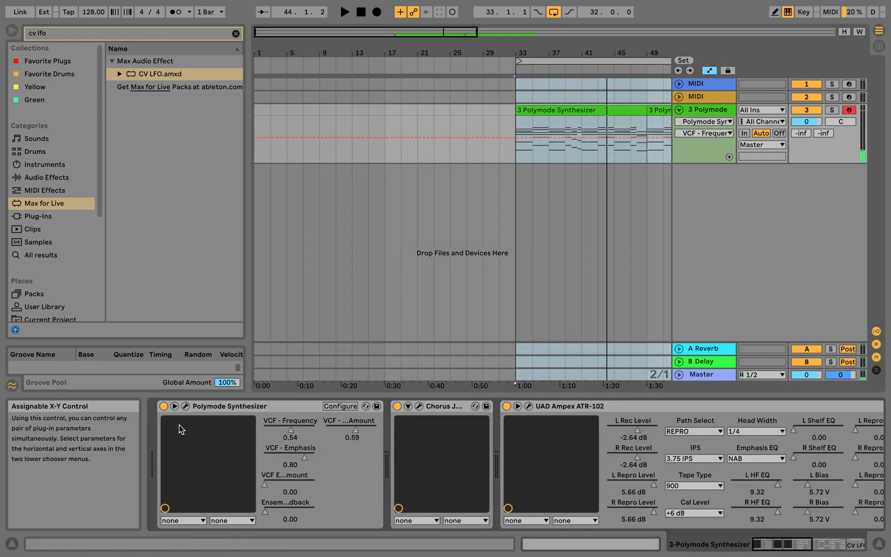
left_click(186, 406)
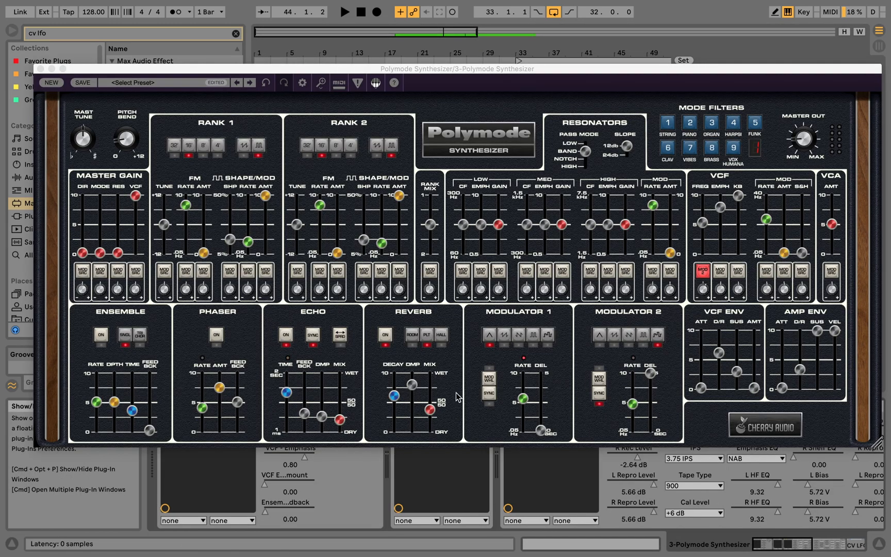
- Lower the Polymode's reverb mix to about 1.5 on its scale and reduce the echo mix slightly
left_click_drag(428, 411, 428, 426)
left_click_drag(338, 418, 338, 421)
left_click_drag(428, 424, 428, 422)
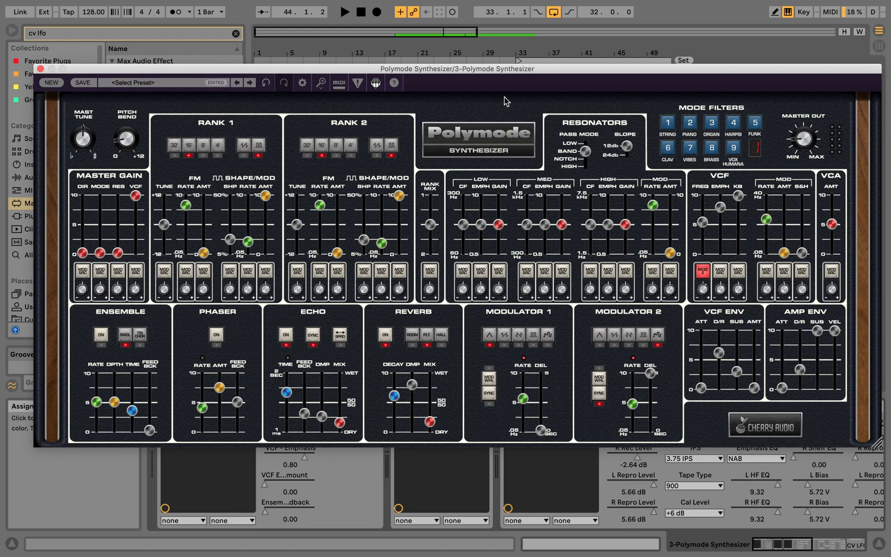
left_click_drag(732, 66, 729, 65)
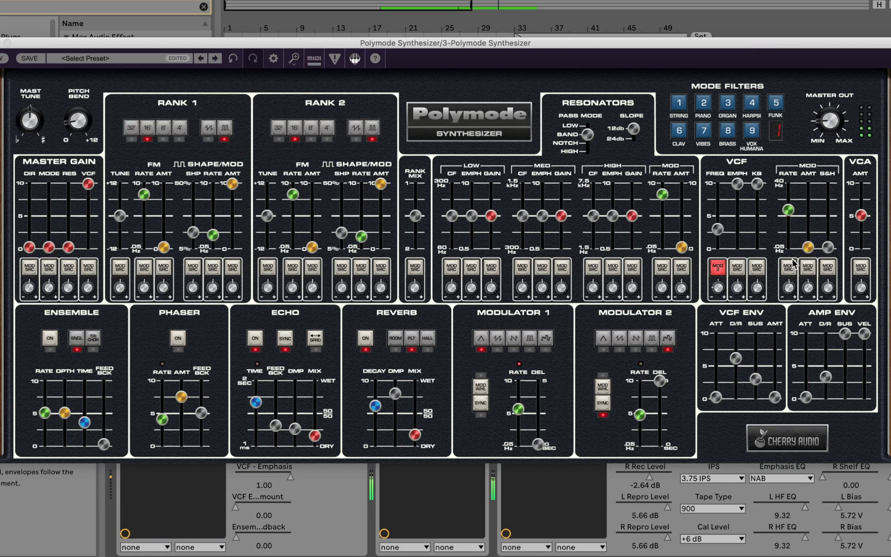
- Try raising the VCF envelope amount to about 6.5, and bring it back down to near zero
left_click_drag(774, 397, 775, 356)
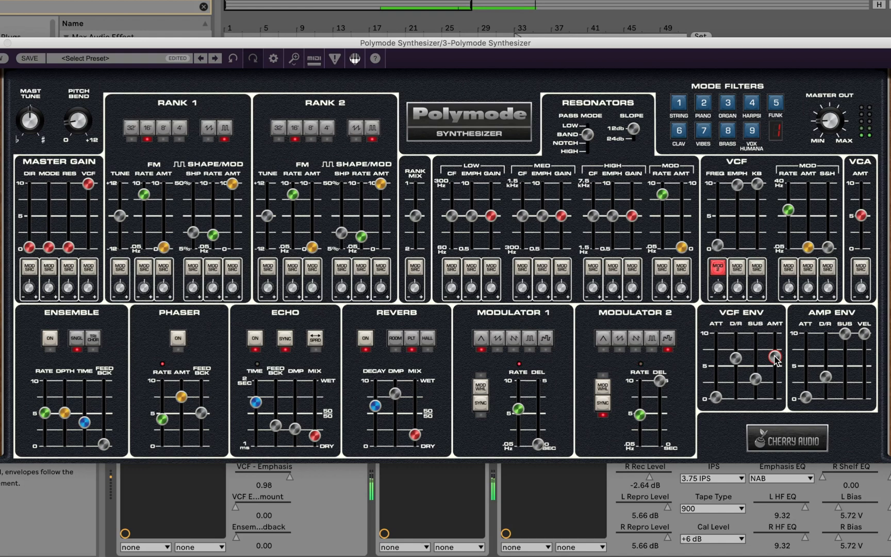
left_click_drag(775, 358, 772, 396)
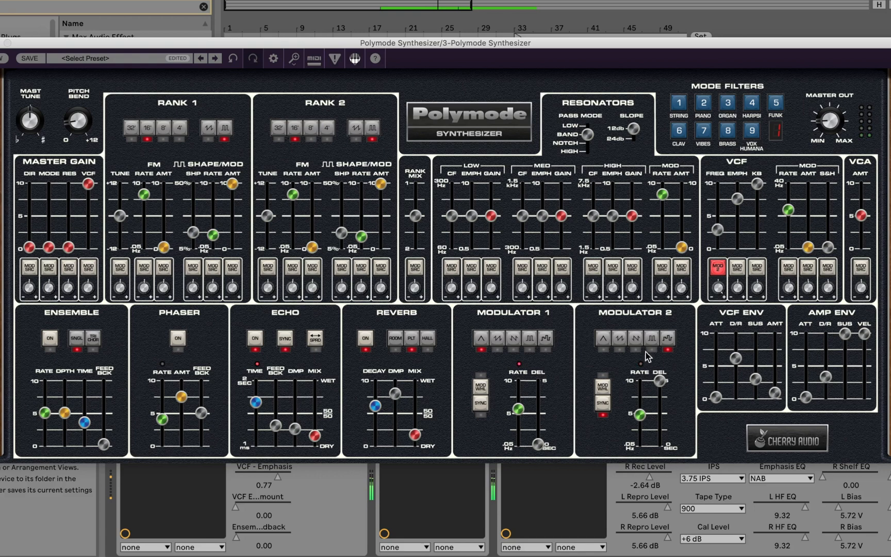
- Change Modulator 2's waveform to the second of its two sawtooth shapes
left_click(636, 338)
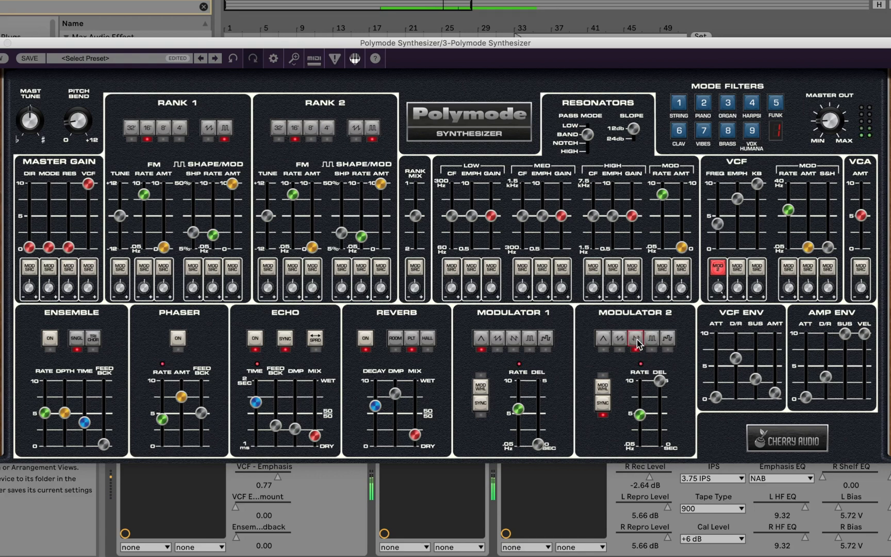